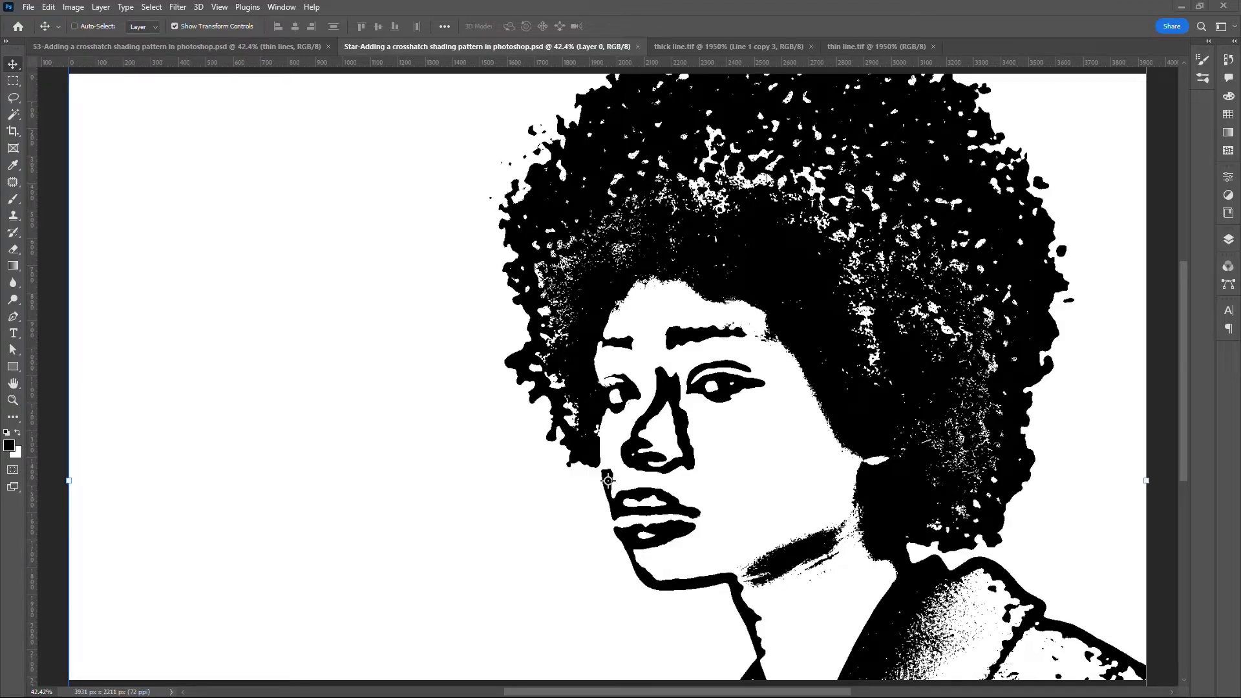
Switch to the finished '53-Adding a crosshatch shading pattern' document to preview the target result.
key(ctrl+shift+Tab)
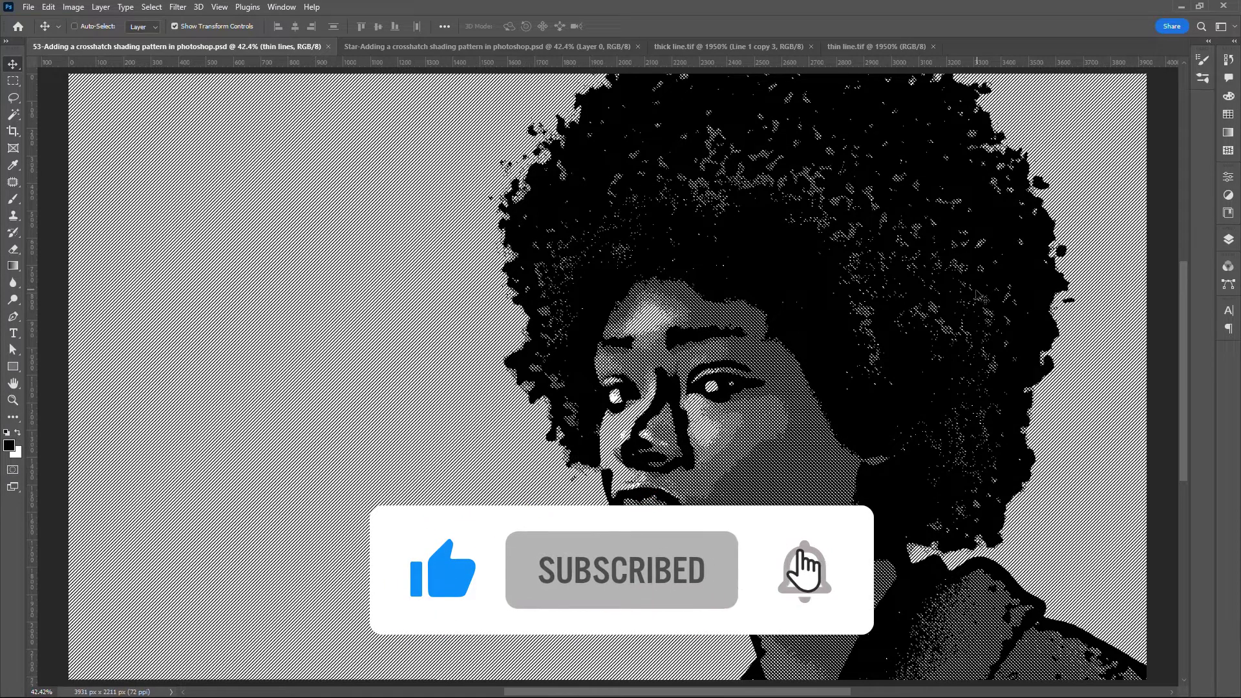
Define the 48 × 48 px thin line.tif tile as a pattern and edit its name to 'thin line'.
click(702, 42)
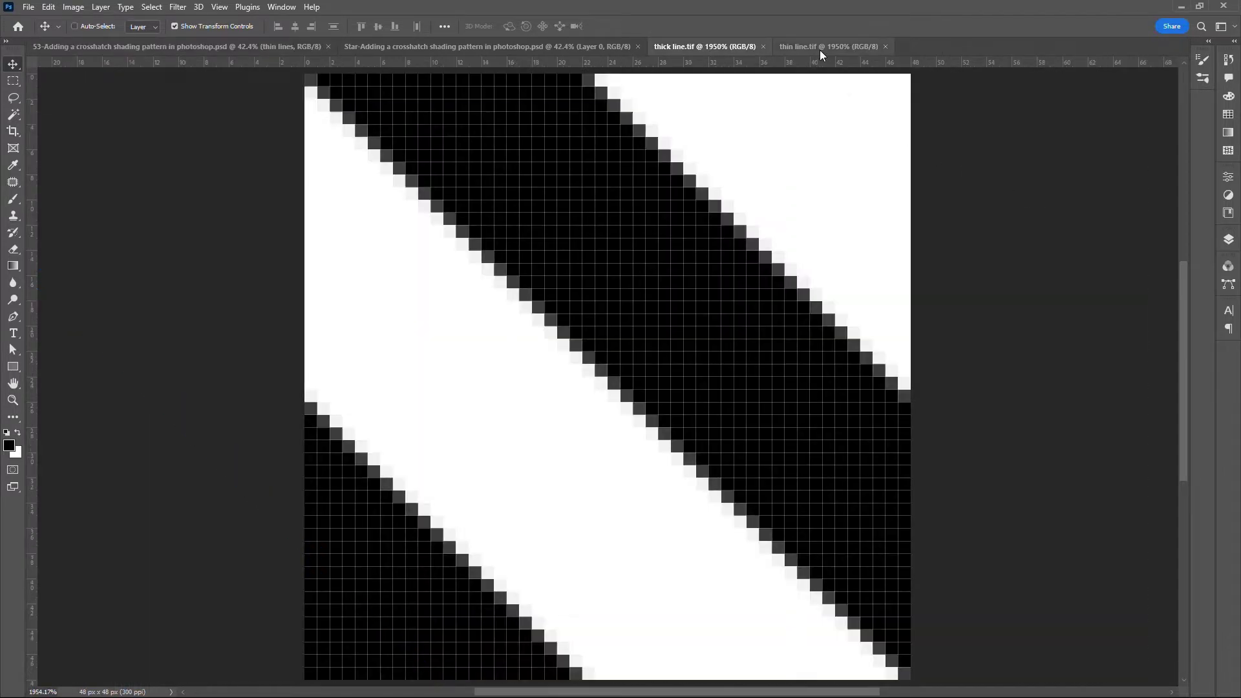
click(819, 48)
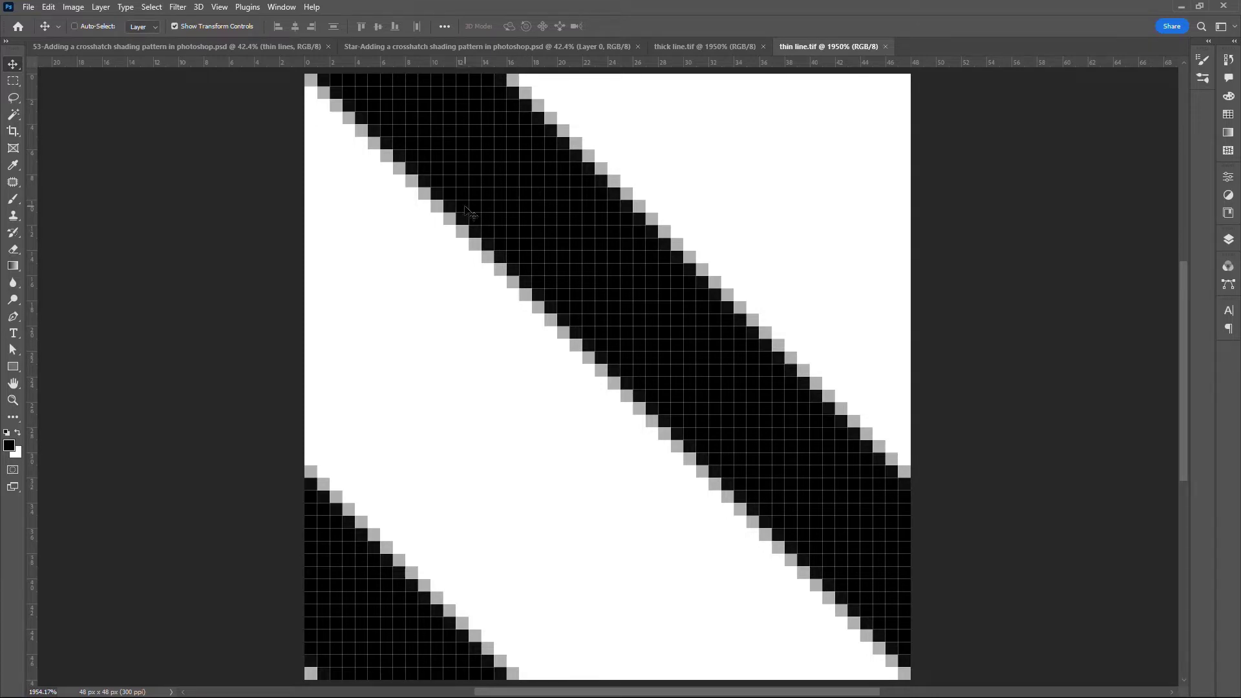
click(49, 7)
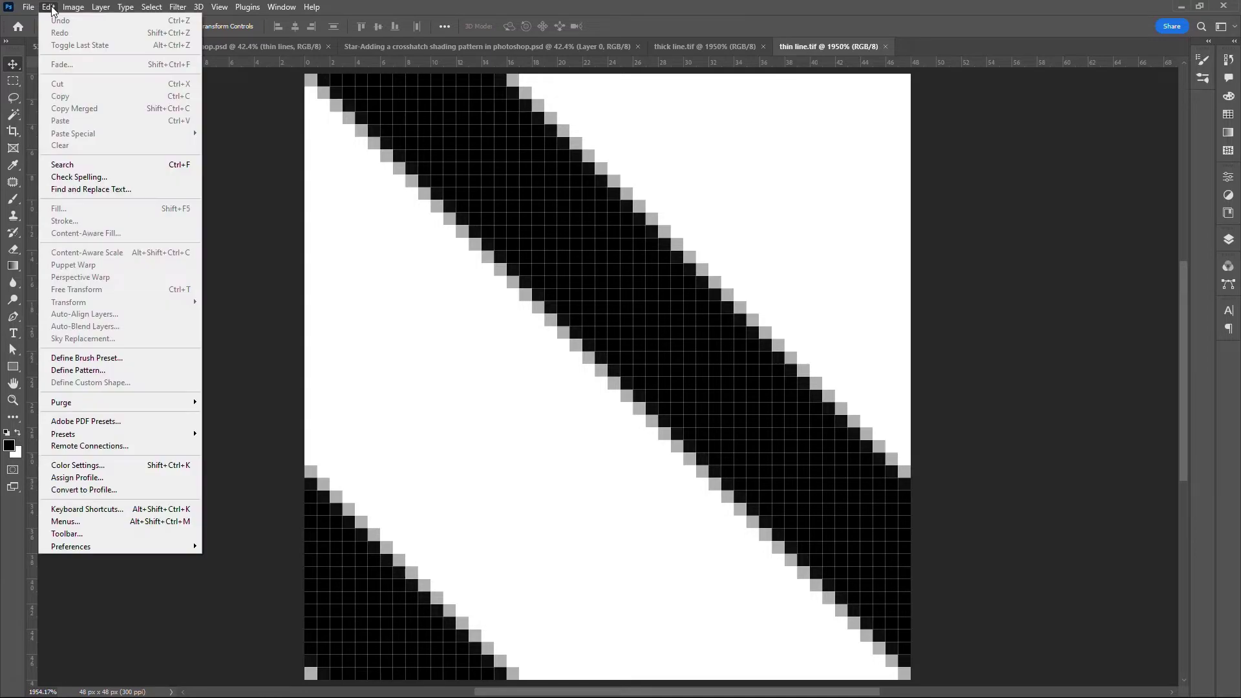
click(103, 370)
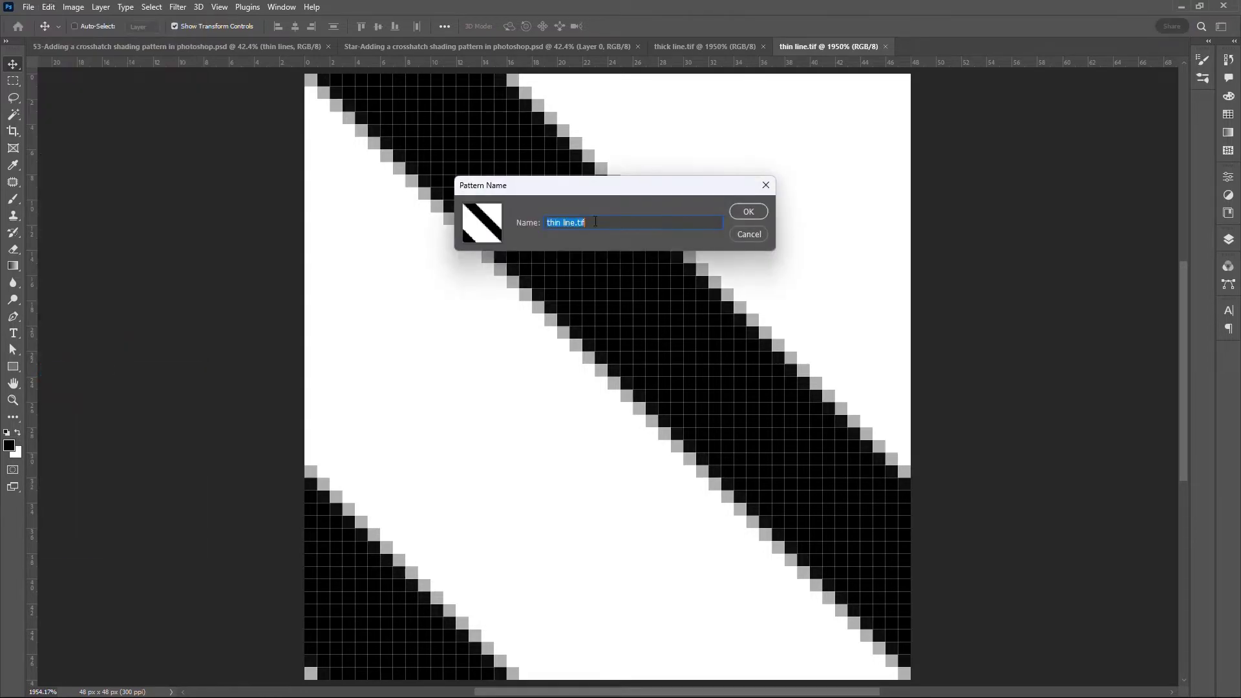
click(595, 221)
Save 'thin line', then define thick line.tif as a pattern named 'thick line' and return to the portrait.
click(752, 212)
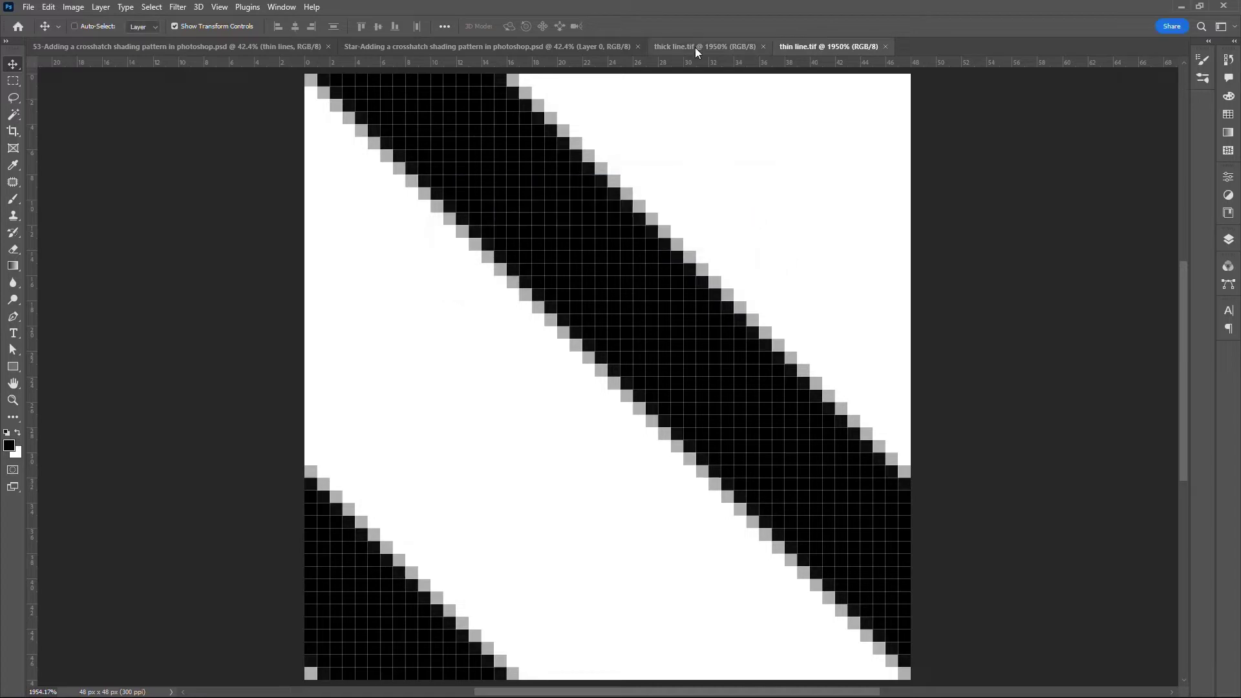
click(695, 47)
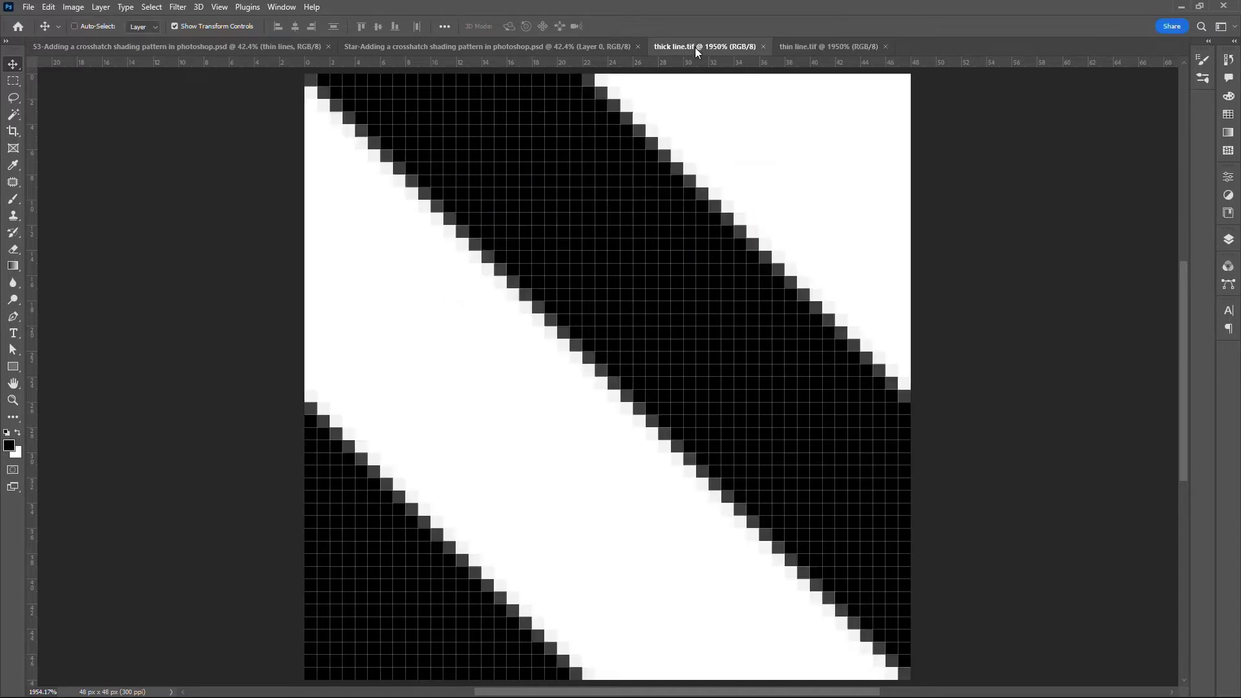
click(50, 8)
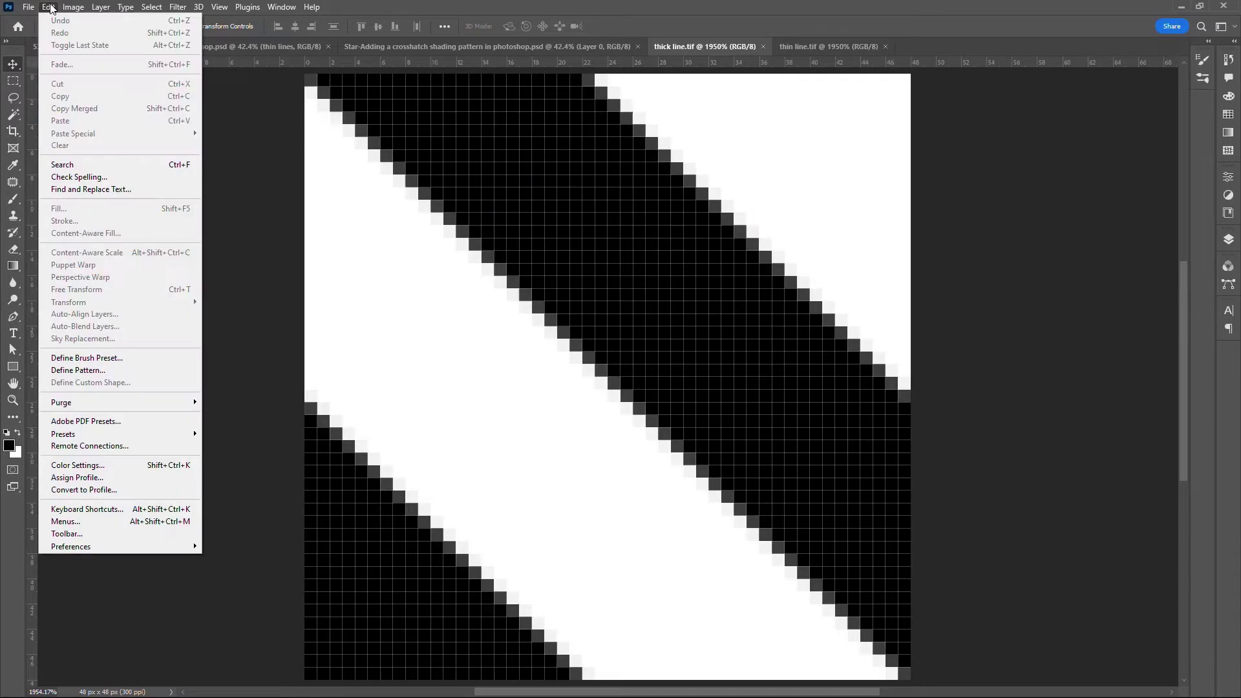
click(123, 371)
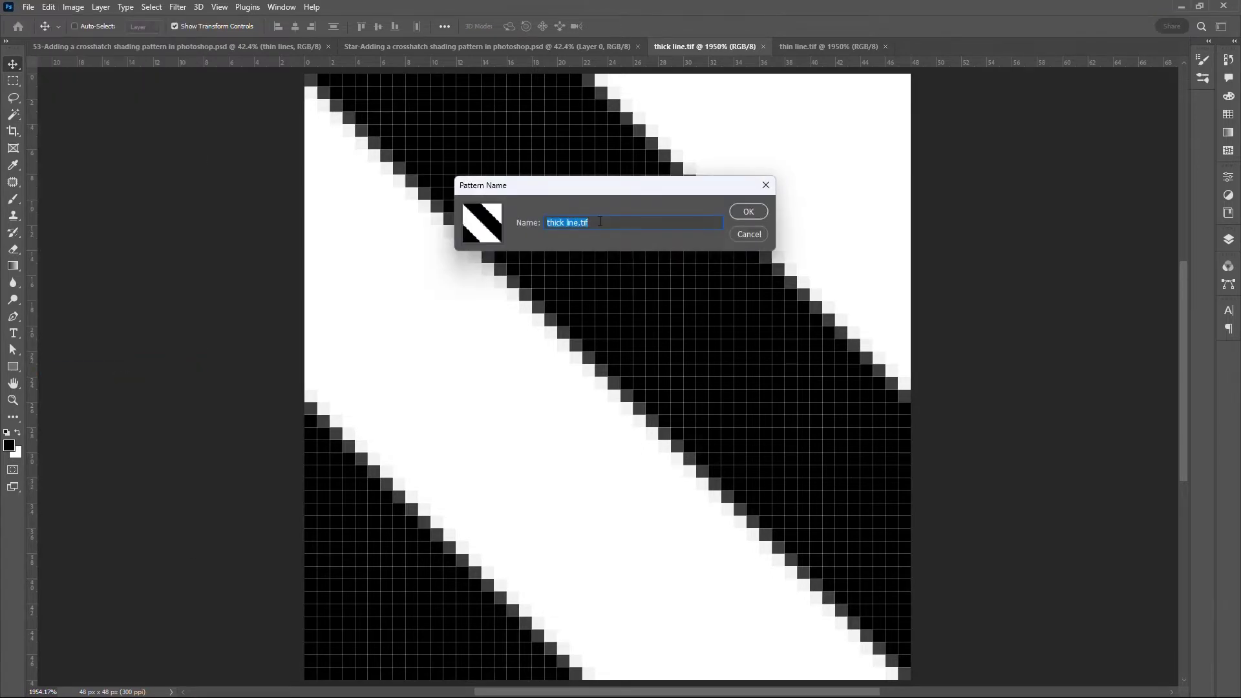
click(599, 221)
key(BackSpace)
key(BackSpace)
key(BackSpace)
key(BackSpace)
click(749, 213)
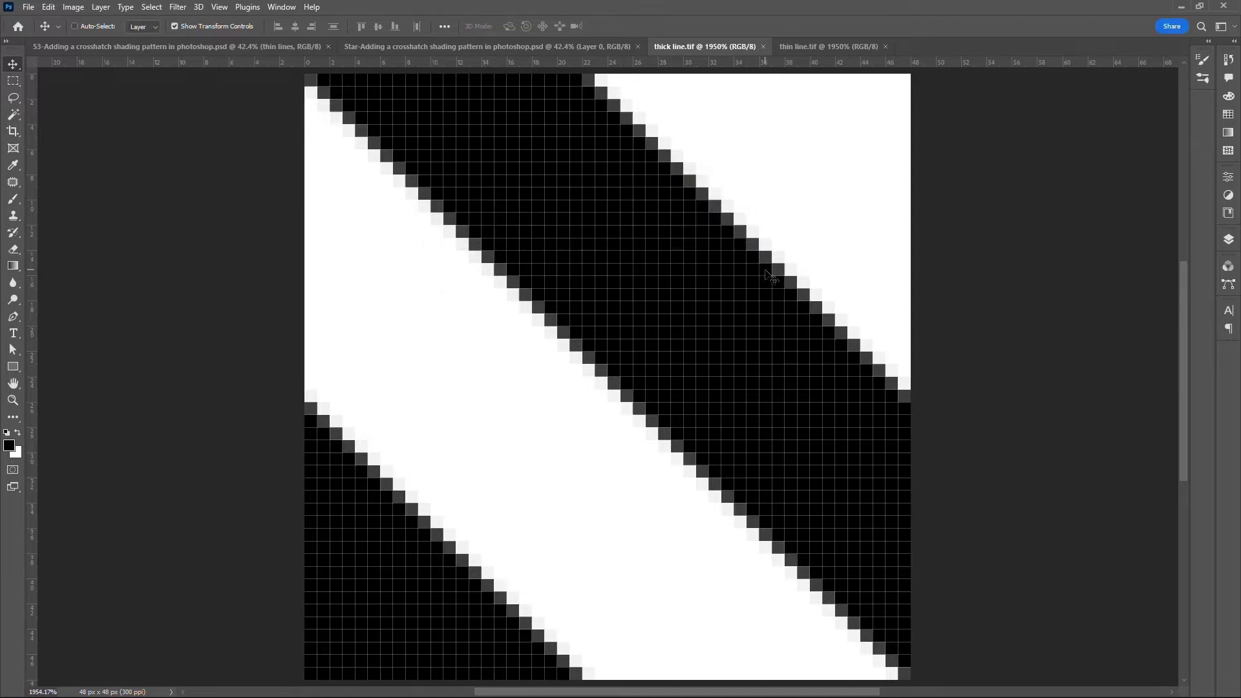
click(471, 49)
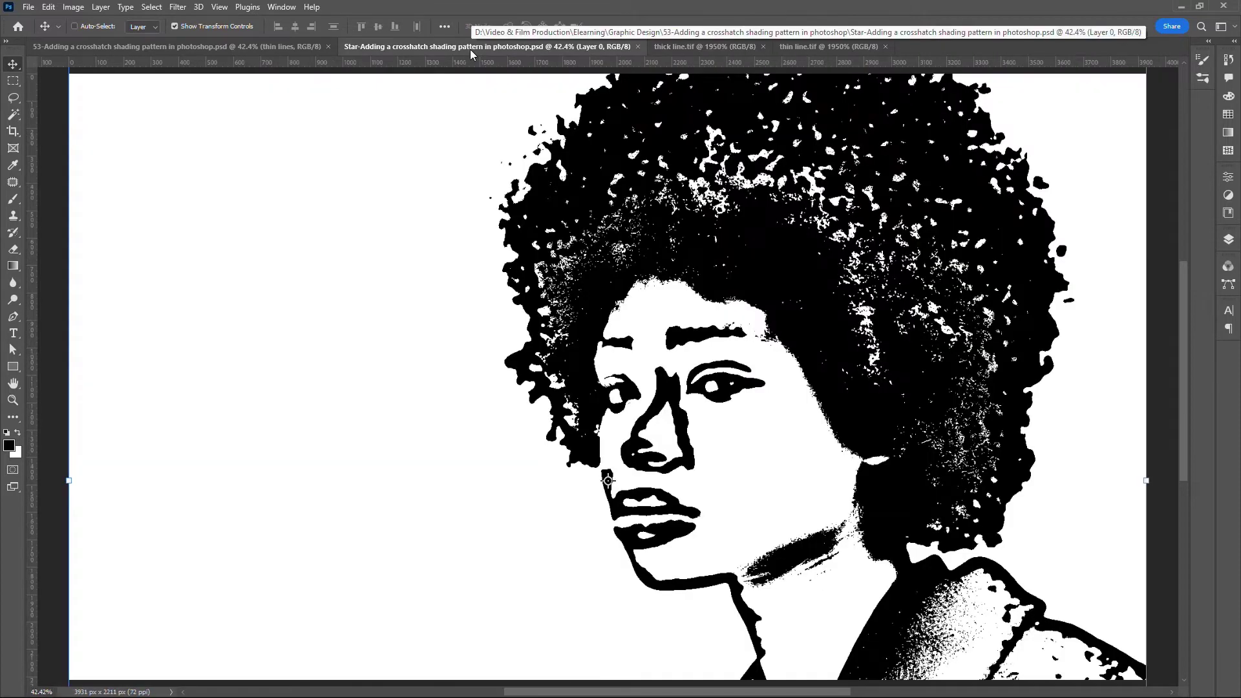
Hide the B&W adjustment layer to reveal the colour photo, and select the shadow layer.
click(1229, 240)
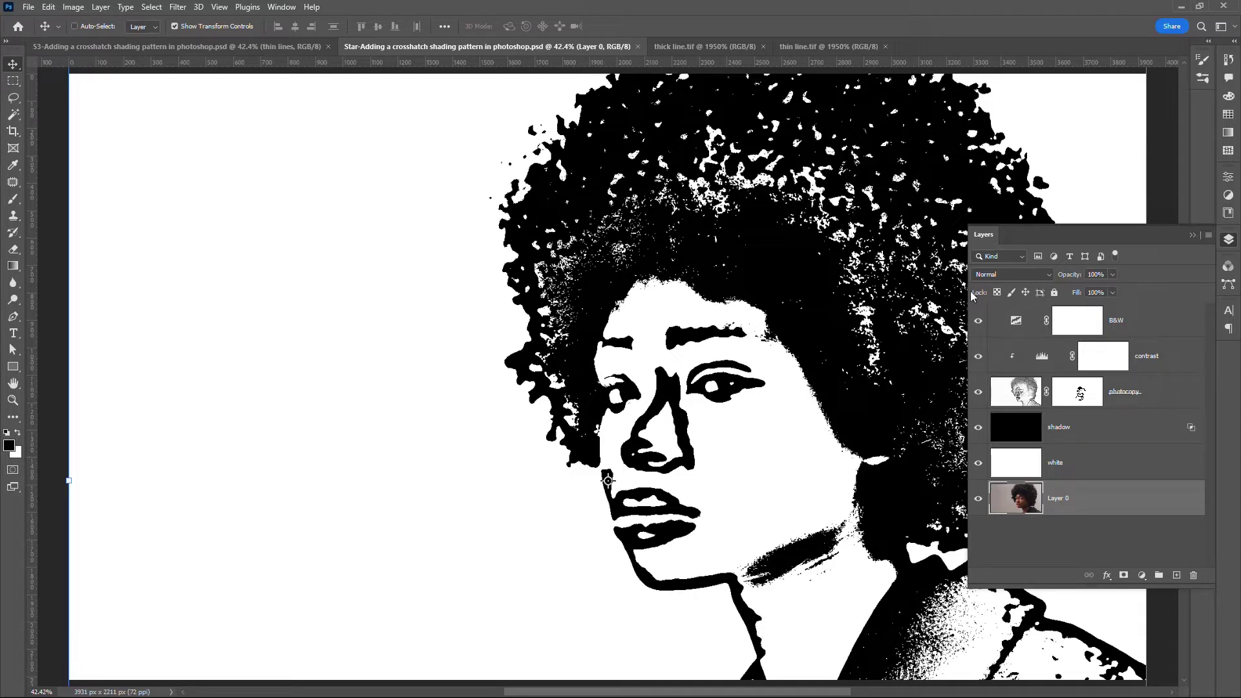
click(978, 321)
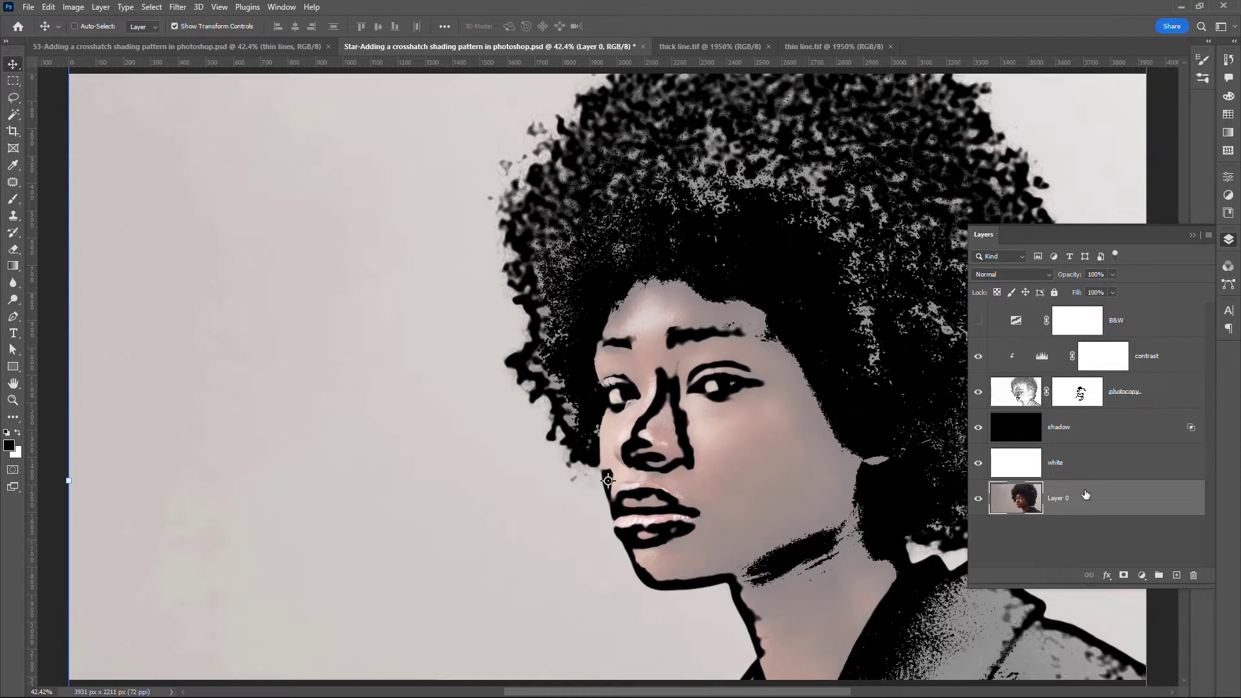
click(1115, 433)
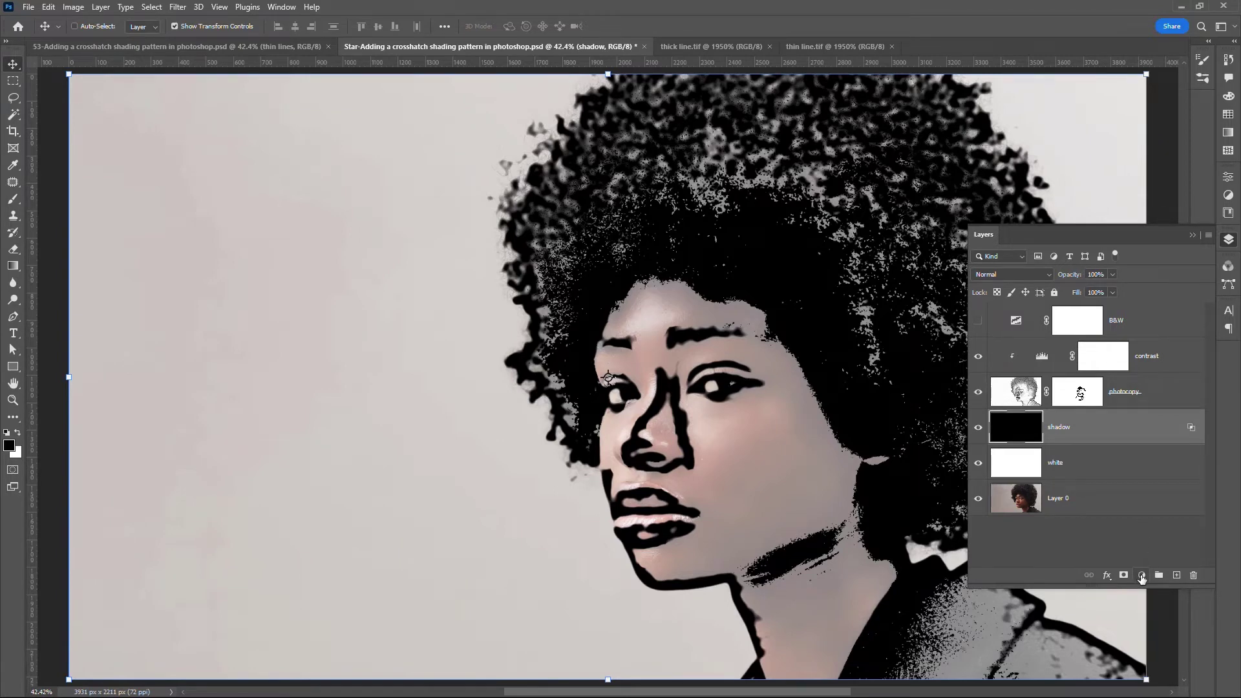
click(1141, 575)
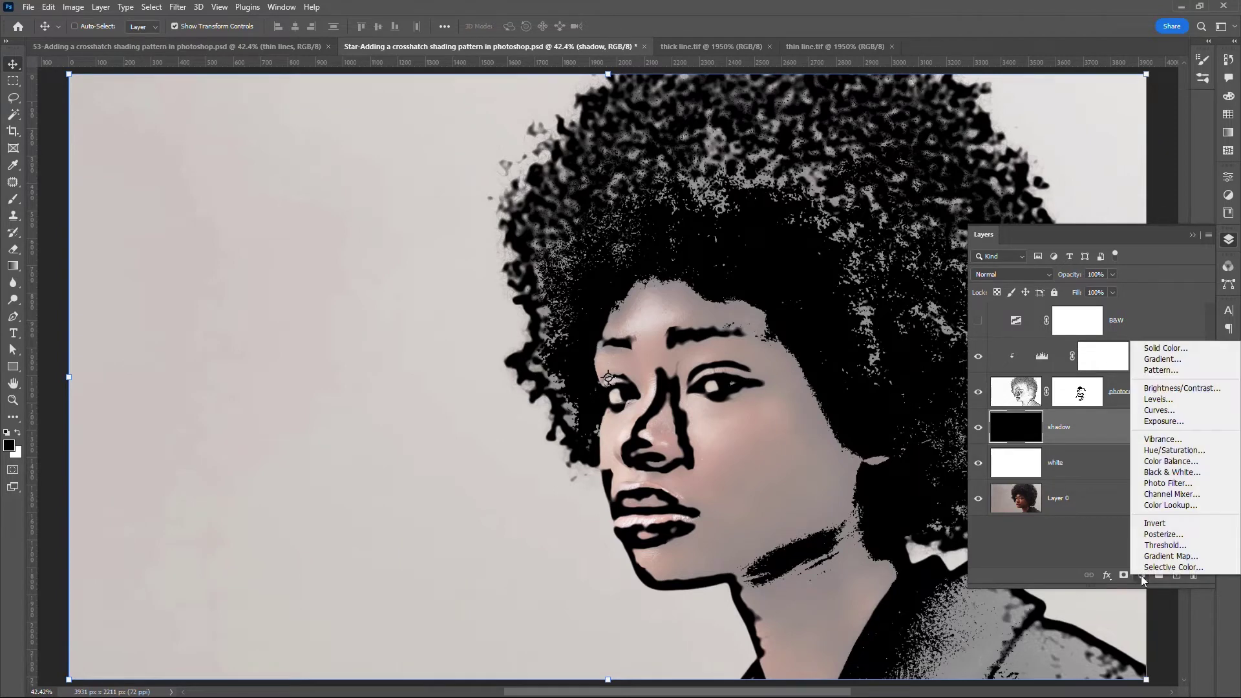
Add a Pattern Fill layer using the thin line pattern at 25% scale above the shadow layer.
click(1167, 370)
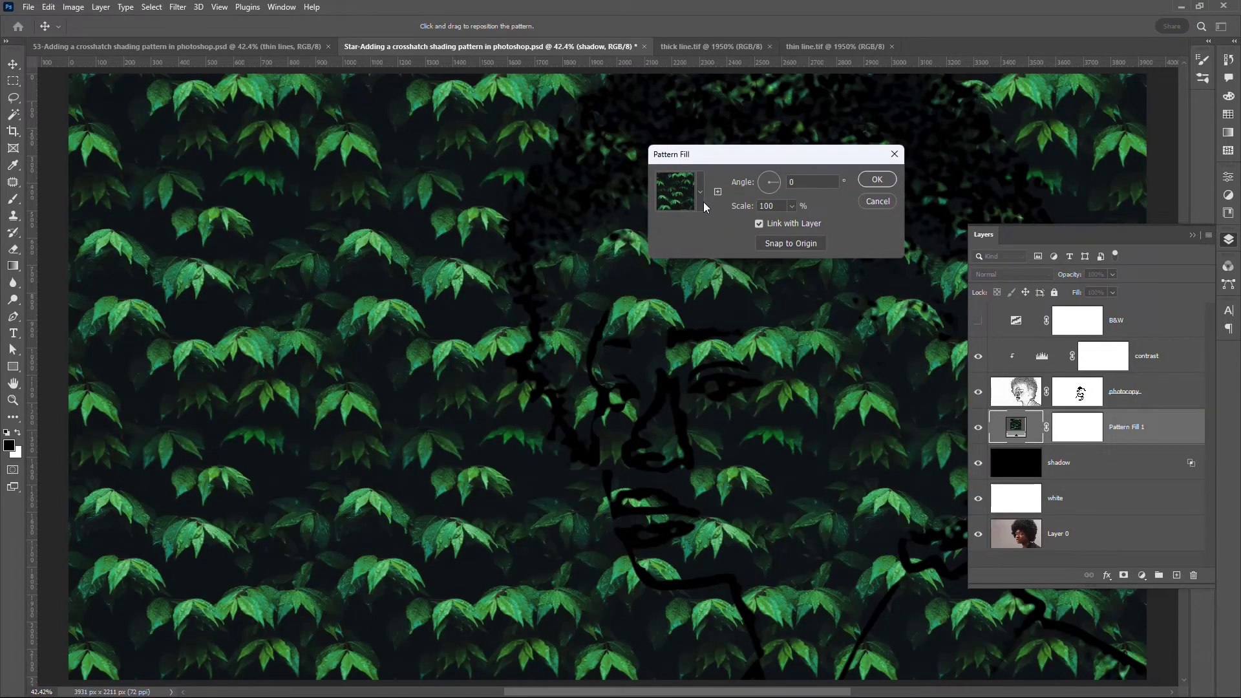
click(700, 191)
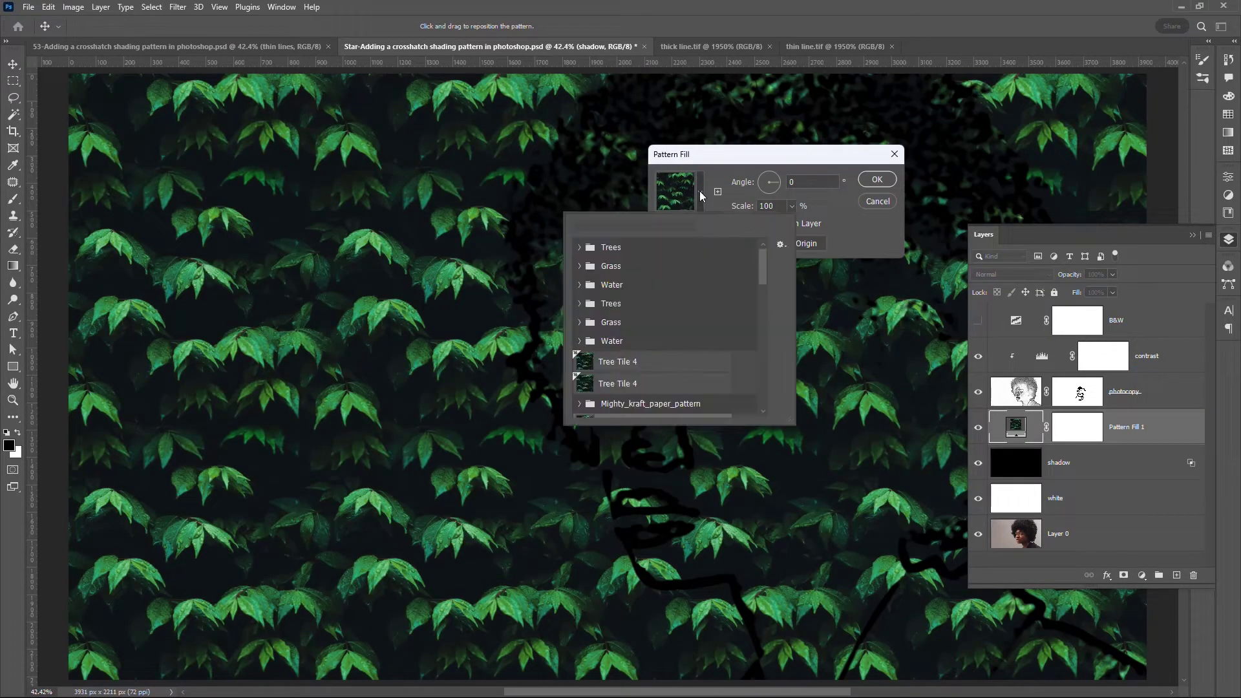
scroll(663, 336, down, 5)
scroll(652, 322, down, 2)
click(619, 344)
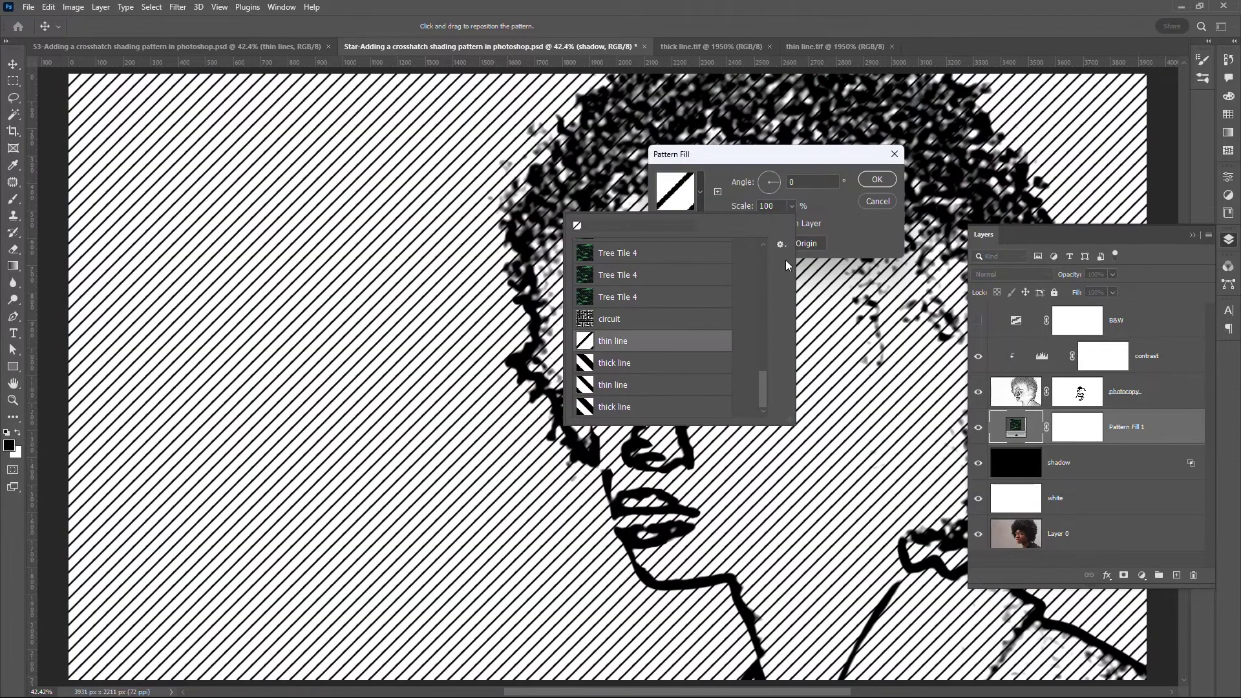
click(504, 342)
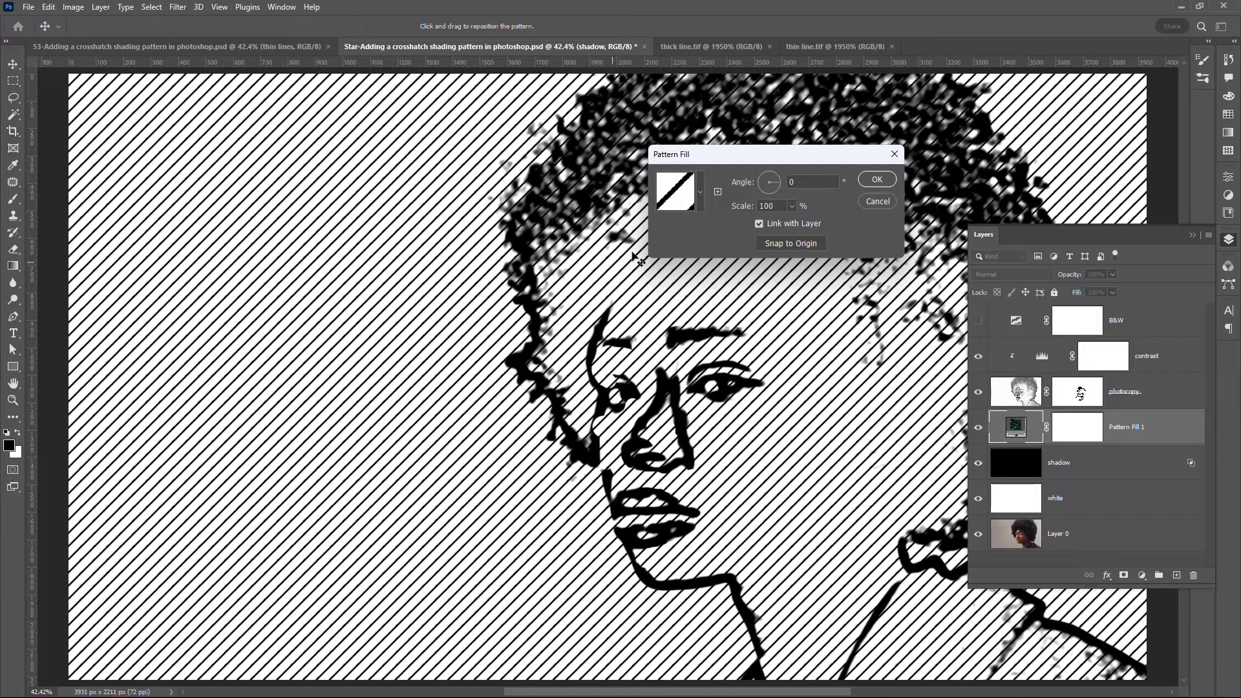
double_click(777, 205)
text(50)
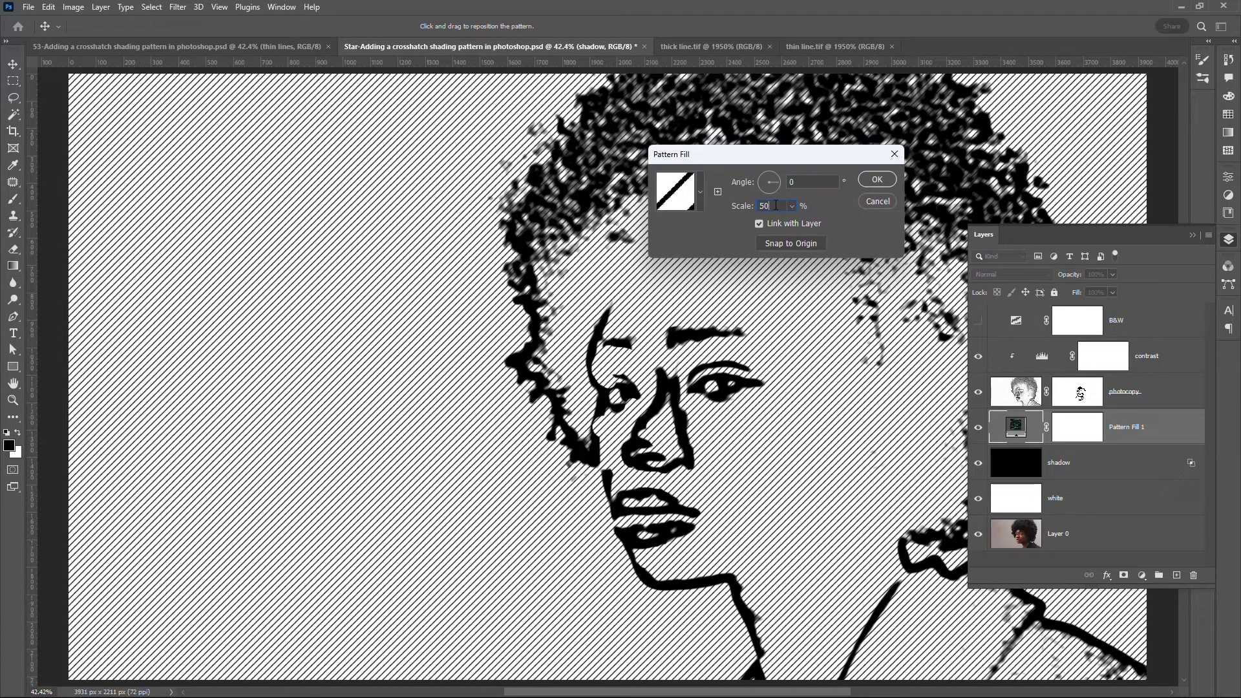
key(BackSpace)
key(BackSpace)
text(25)
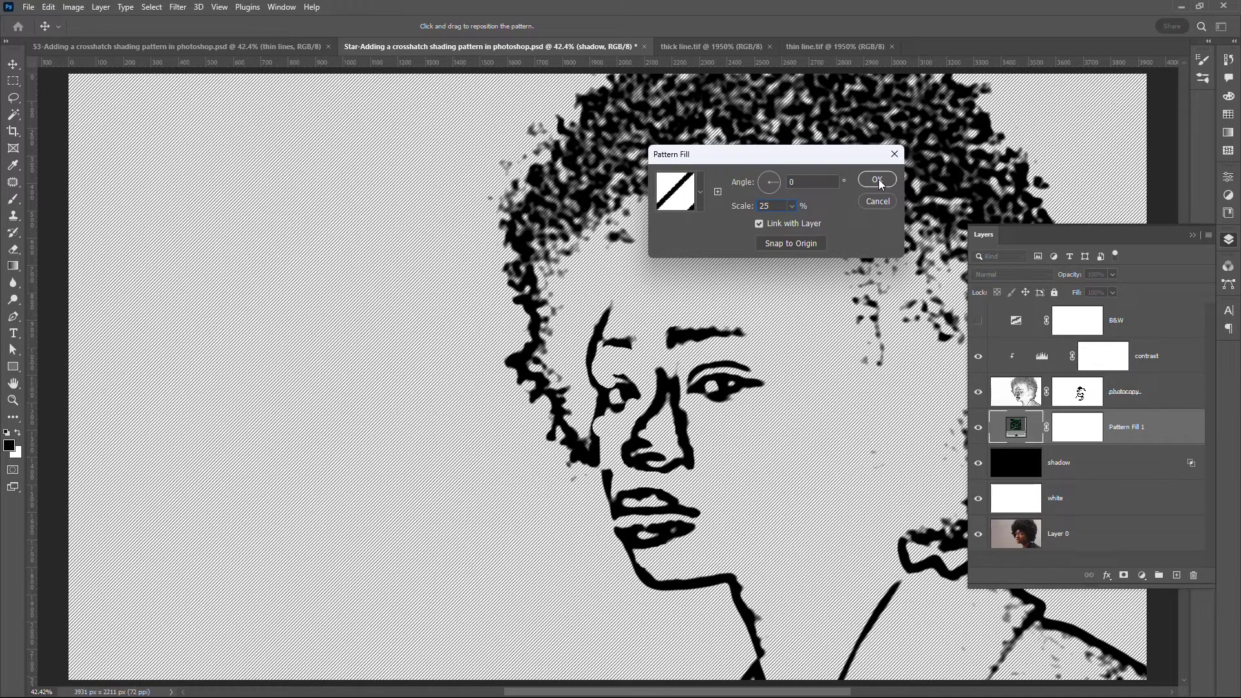
click(877, 180)
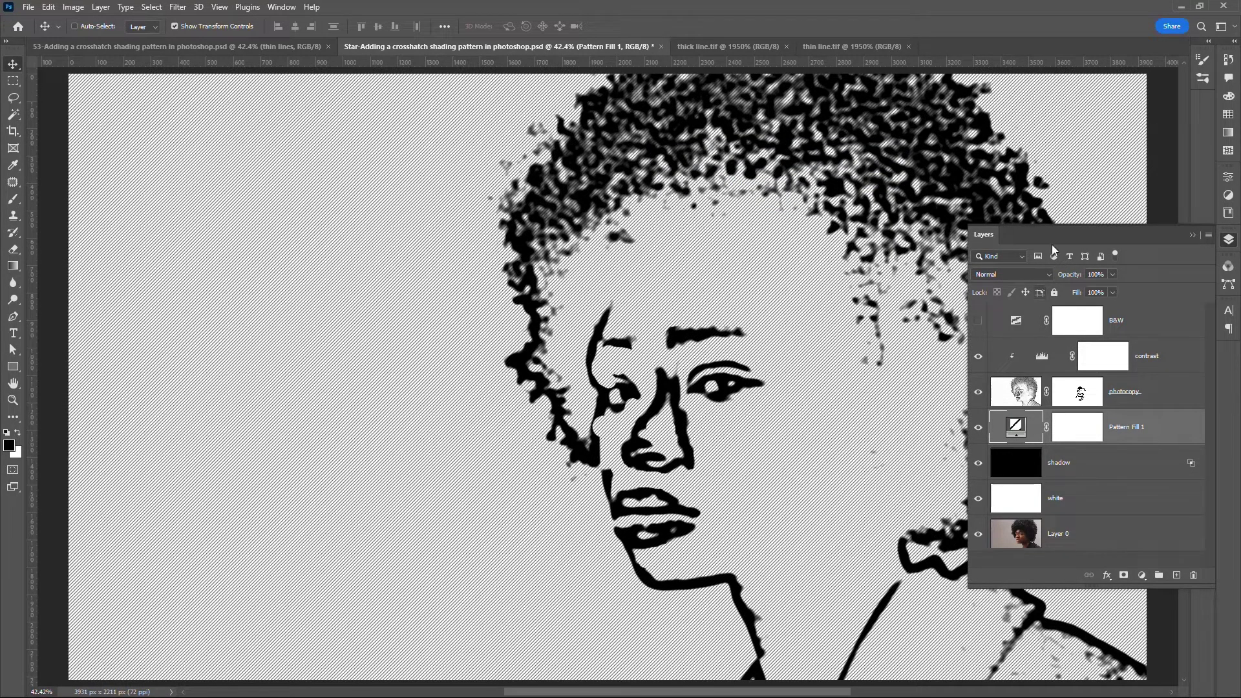
Set the pattern layer's blend mode to Multiply and rename it 'thine lines'.
click(1049, 275)
click(1008, 324)
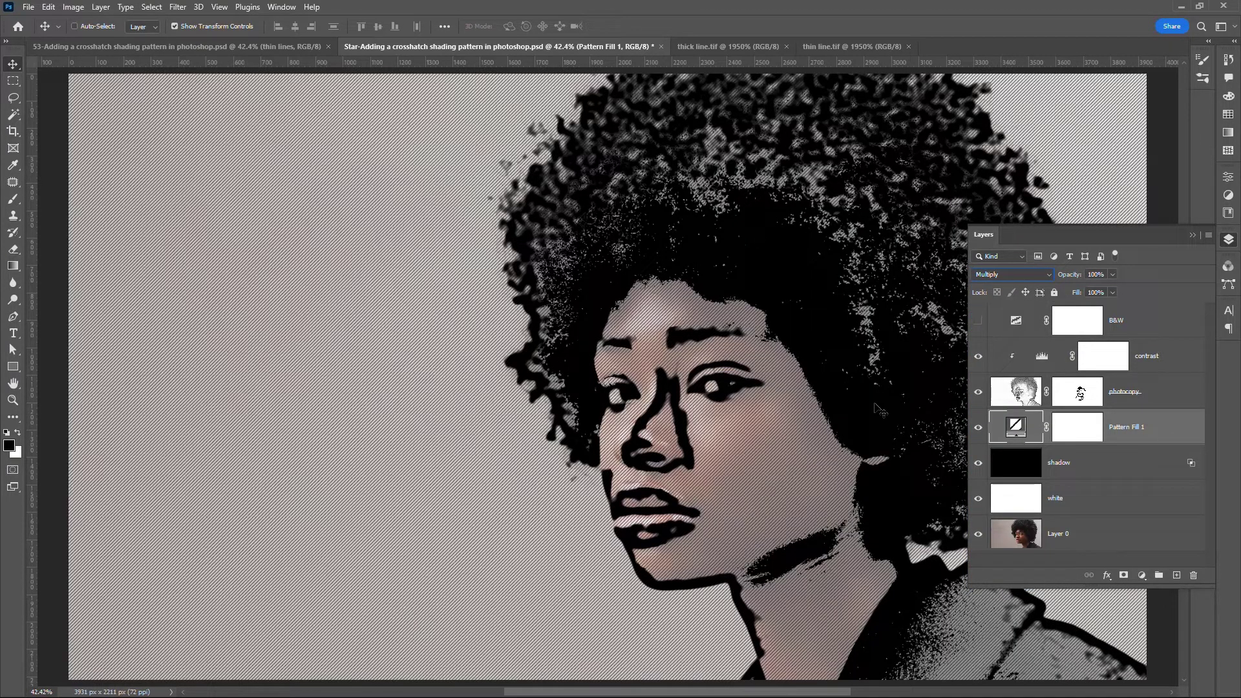
double_click(1135, 430)
text(thine lines)
key(Return)
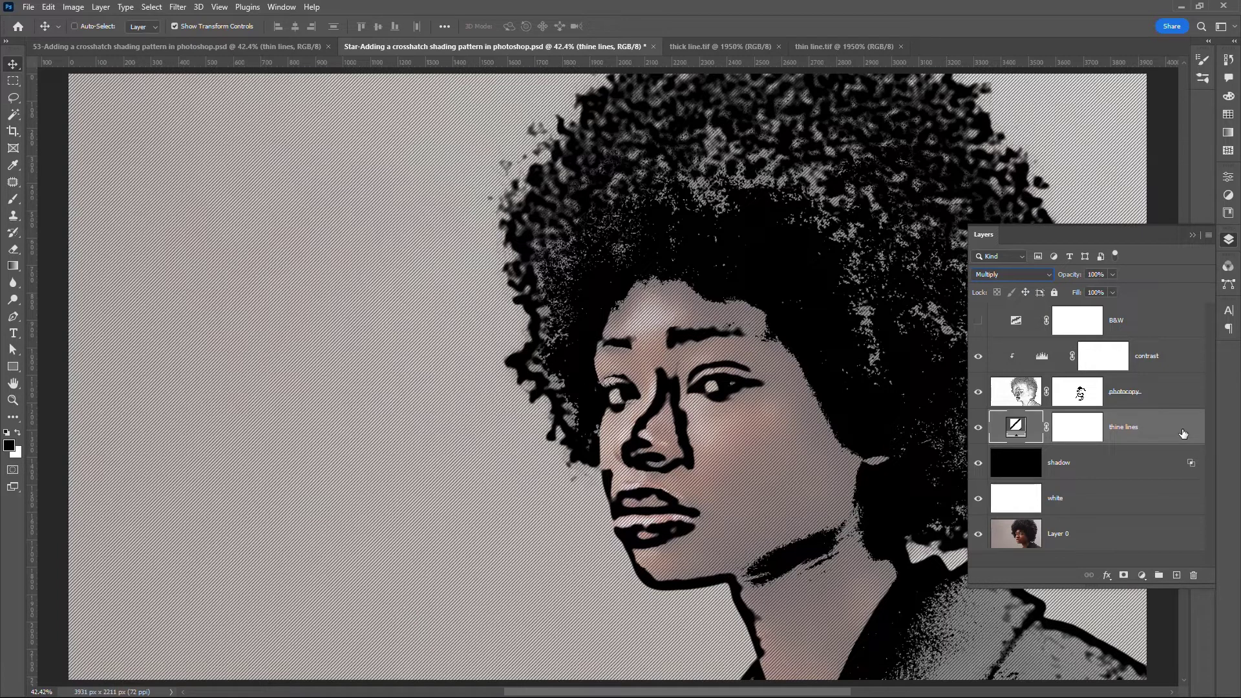
In Blending Options, Alt-split the Underlying Layer white slider to 209 so highlights stay clear.
double_click(1183, 433)
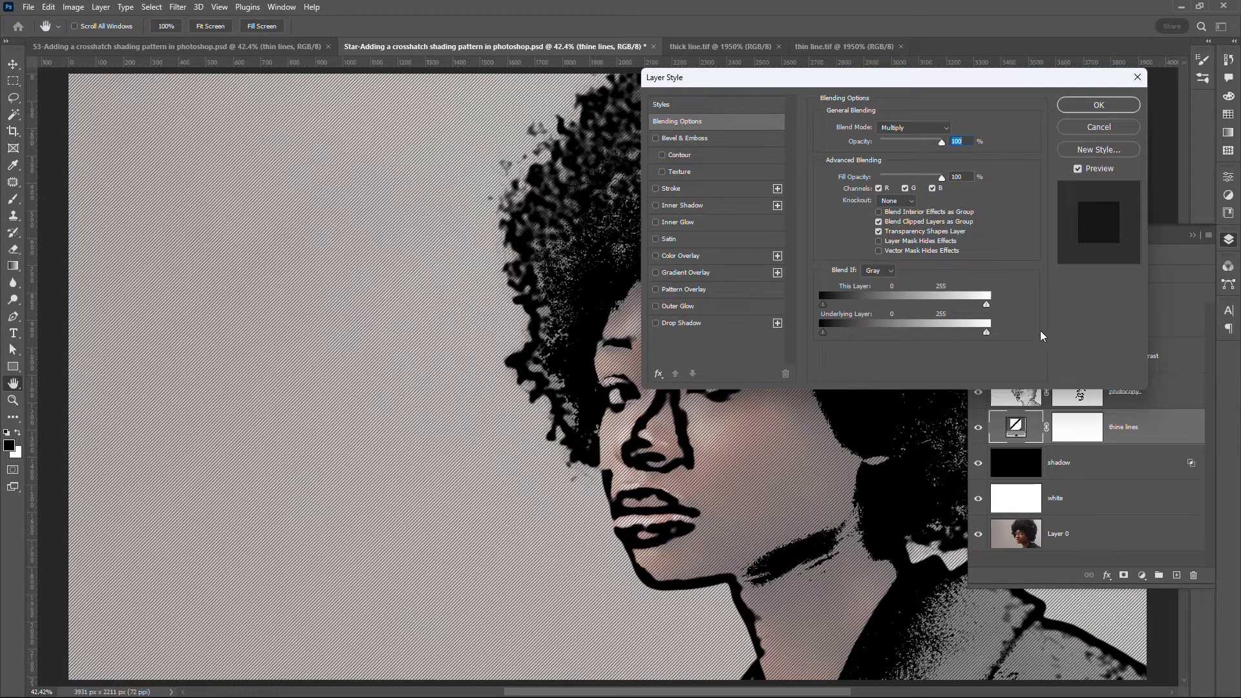
drag(1011, 79, 417, 33)
key(alt)
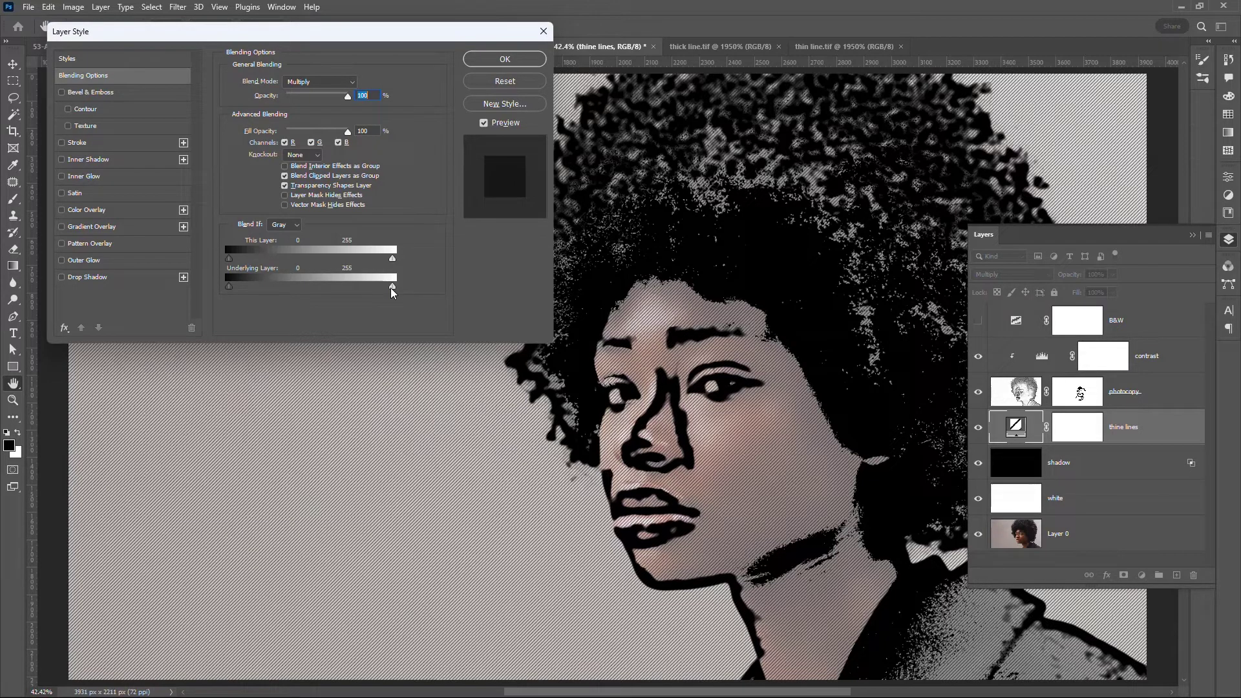
drag(392, 292, 362, 293)
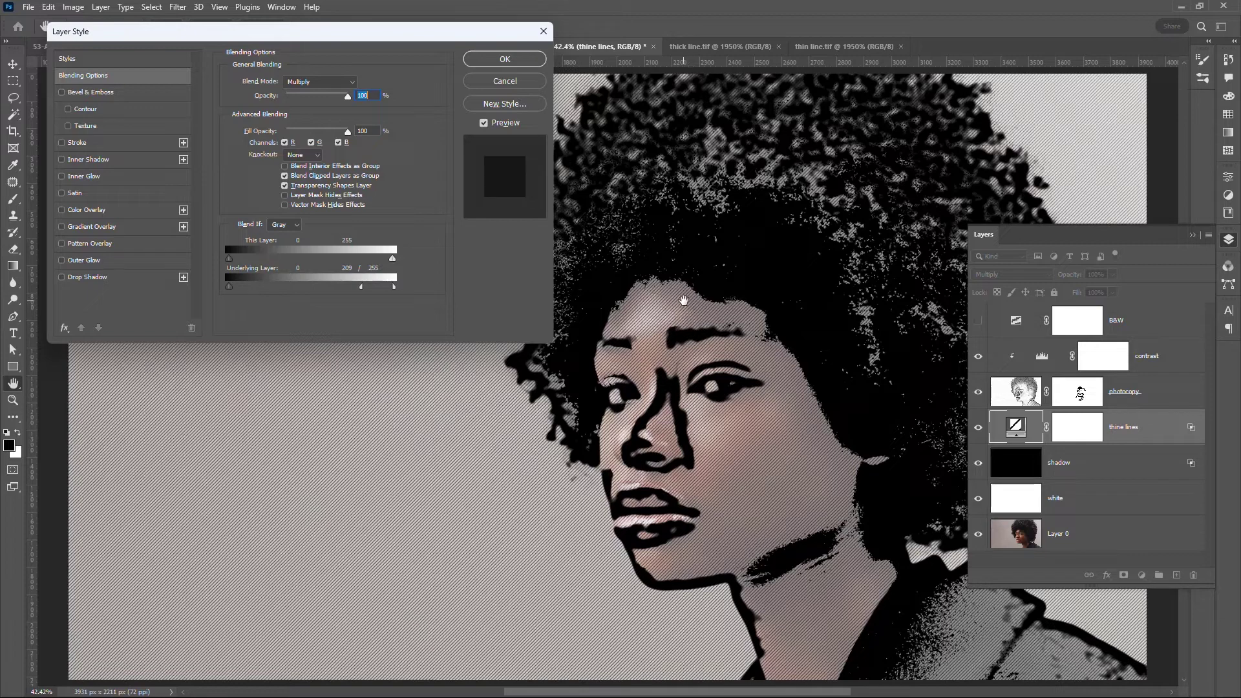
click(505, 60)
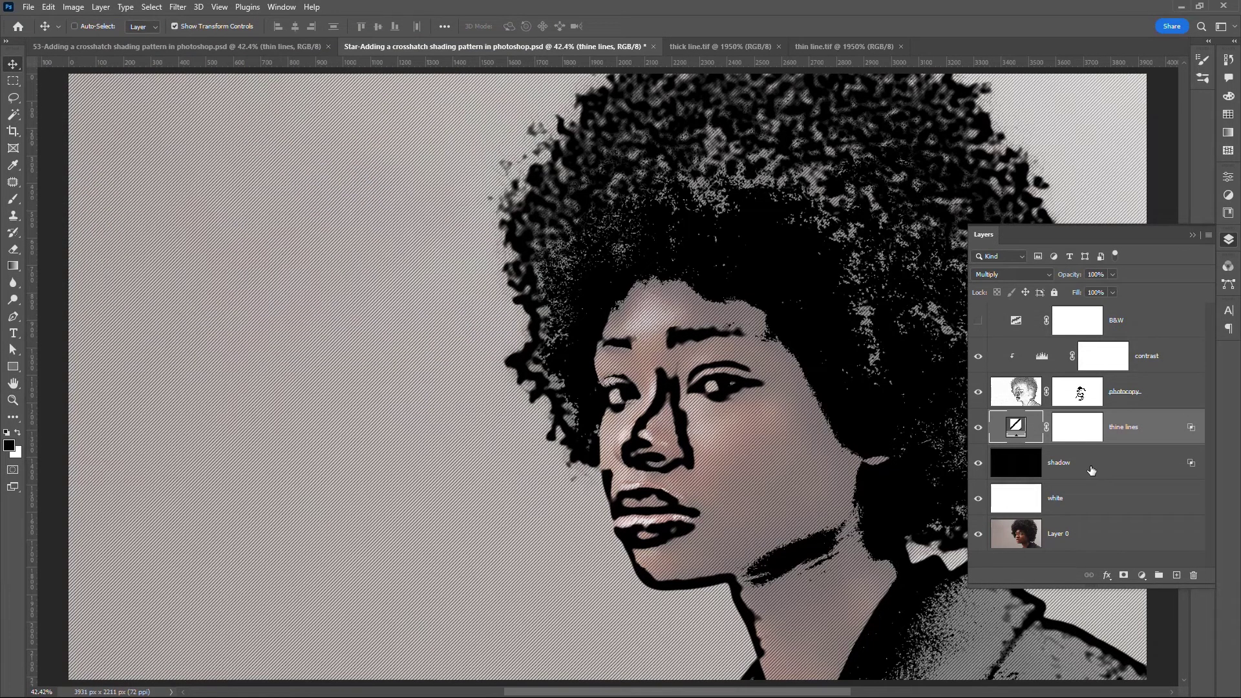
click(1134, 471)
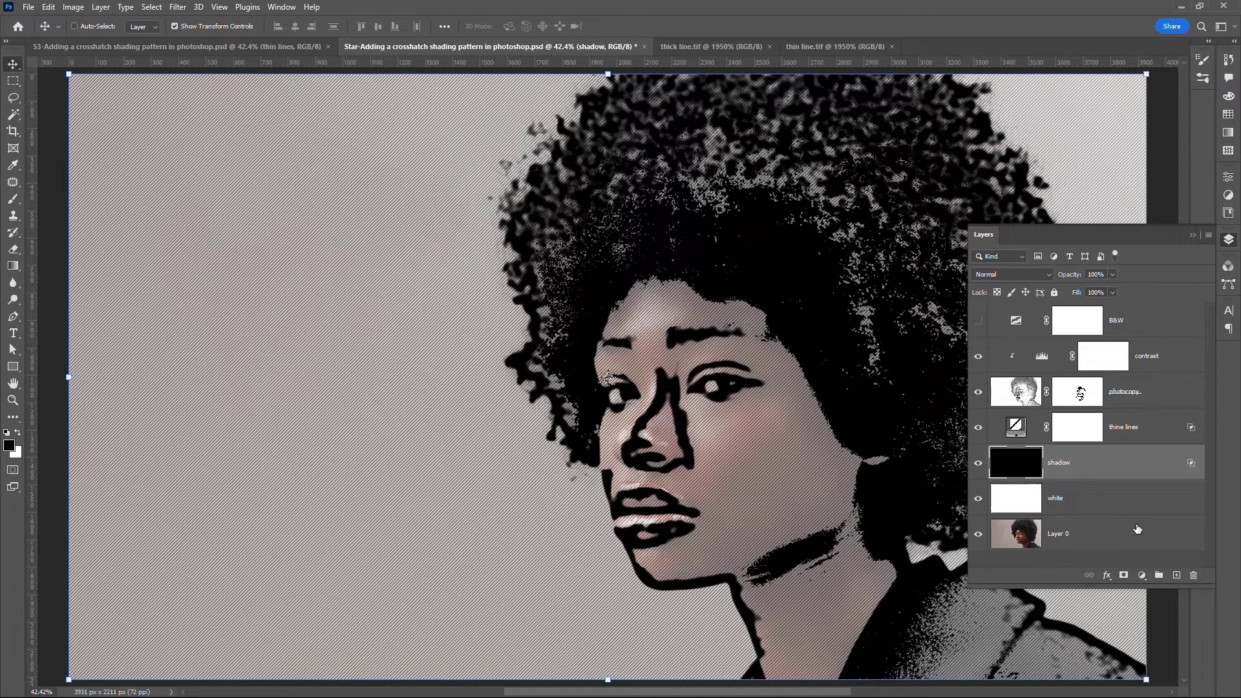
Add a second Pattern Fill layer using the thick line pattern at 25% scale.
click(1142, 575)
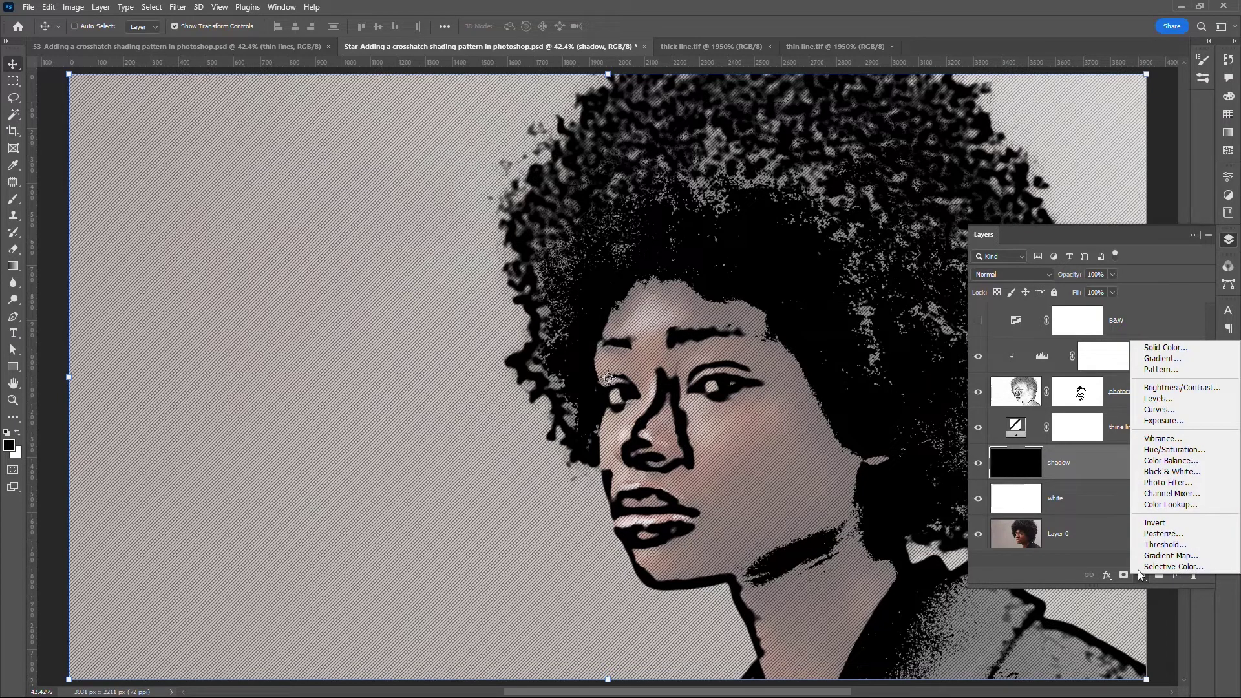
click(1171, 370)
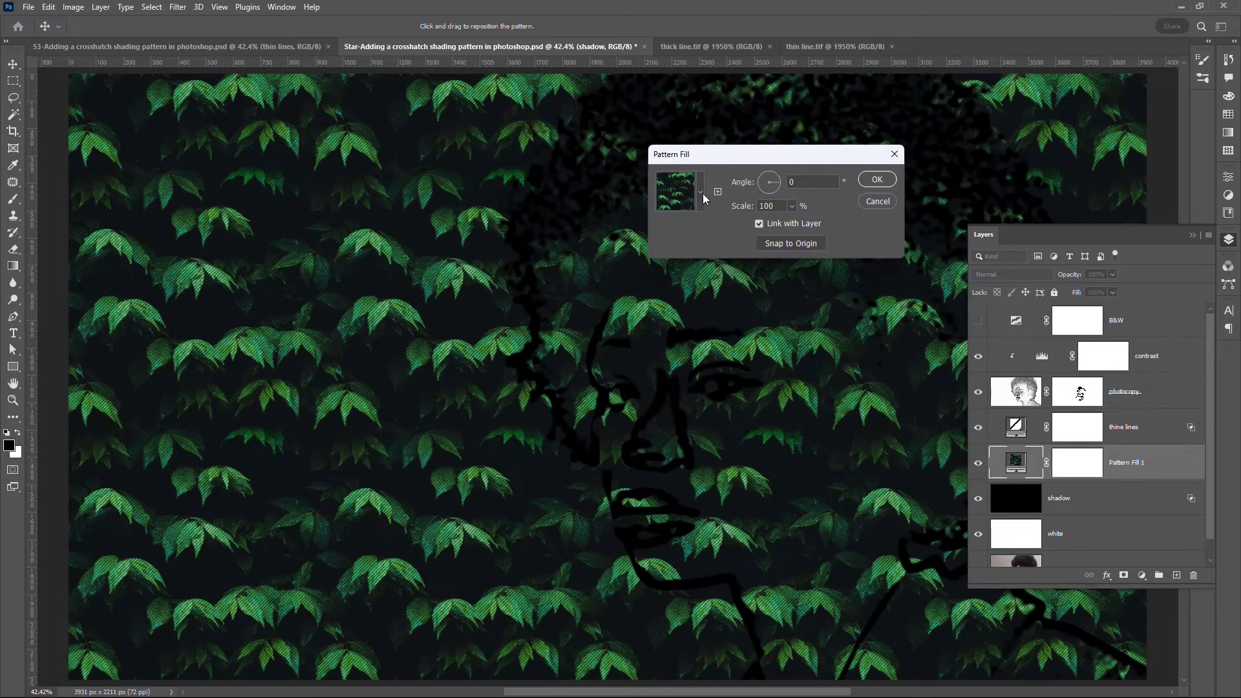
click(700, 192)
click(634, 407)
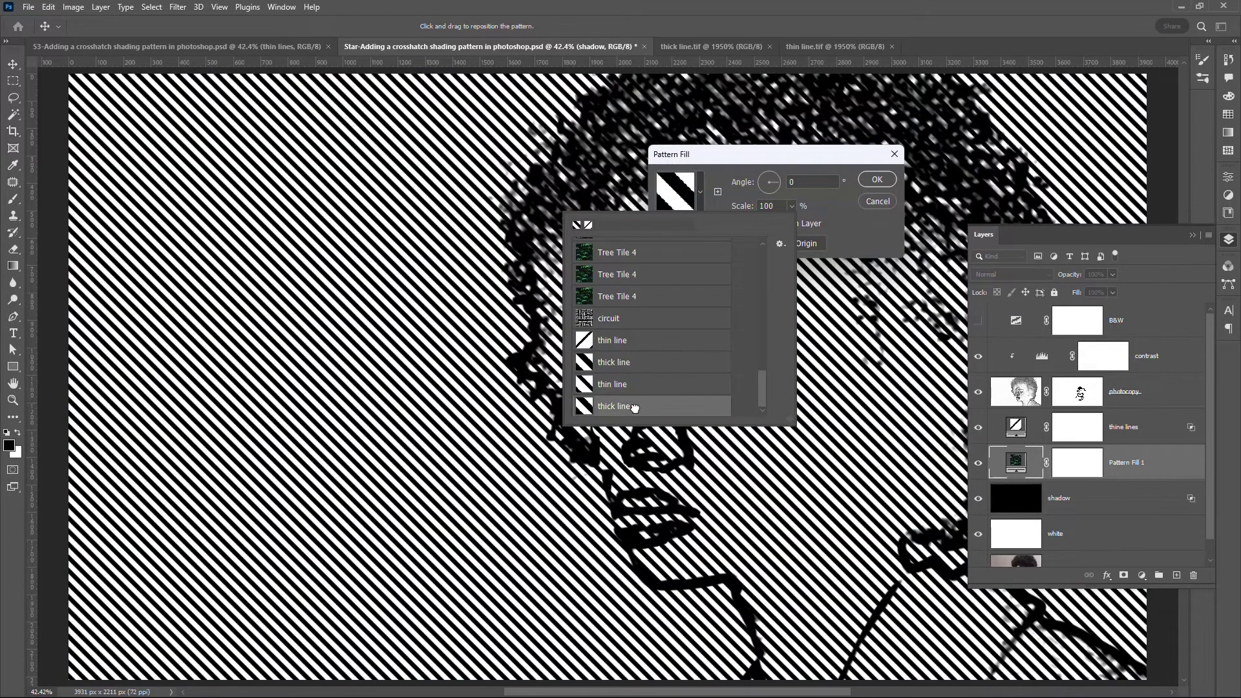
click(836, 227)
double_click(779, 203)
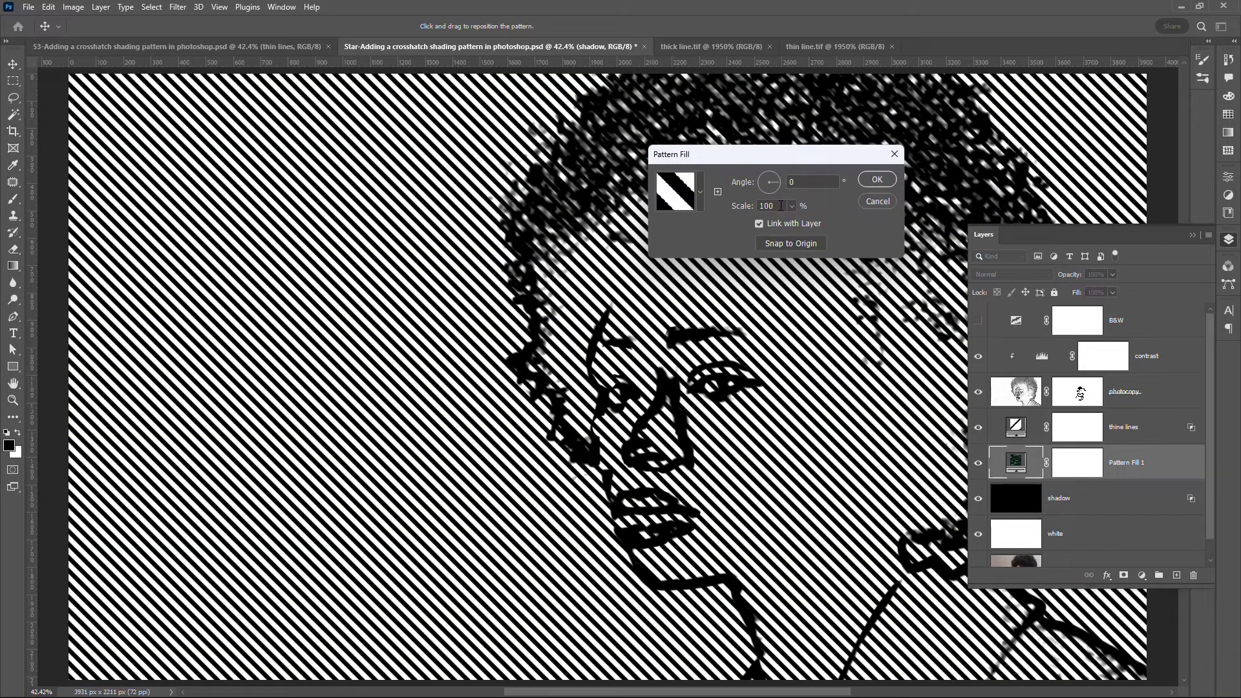
text(25)
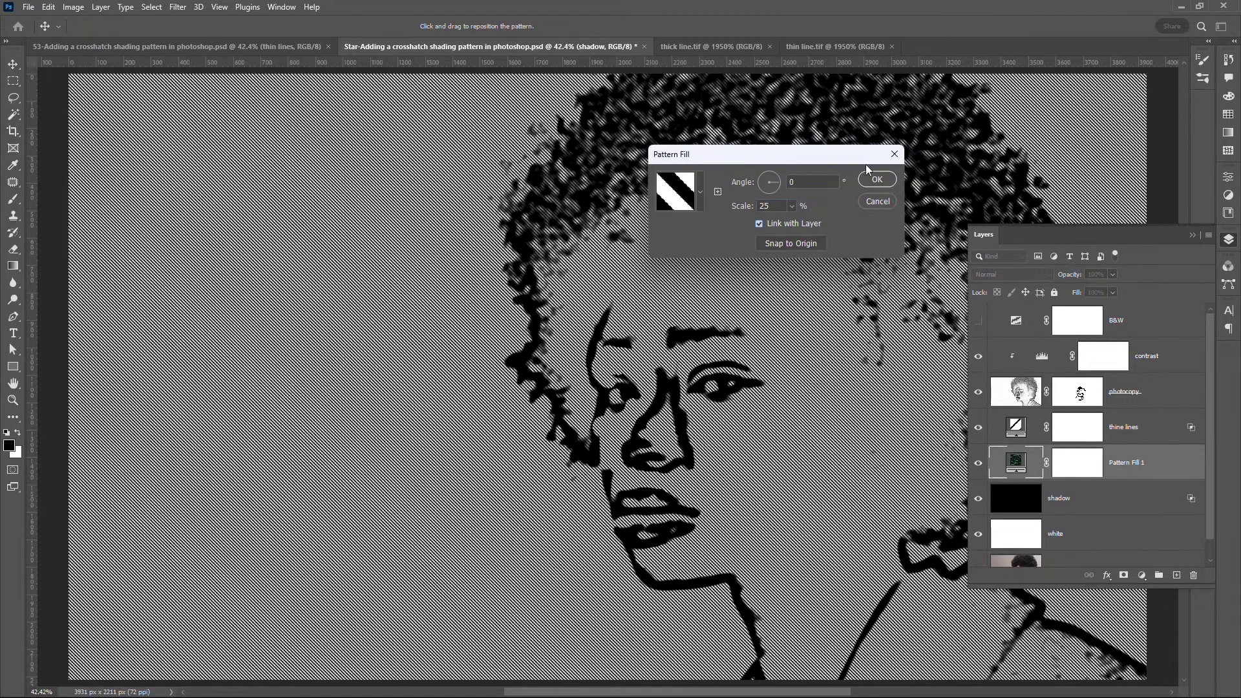
click(877, 180)
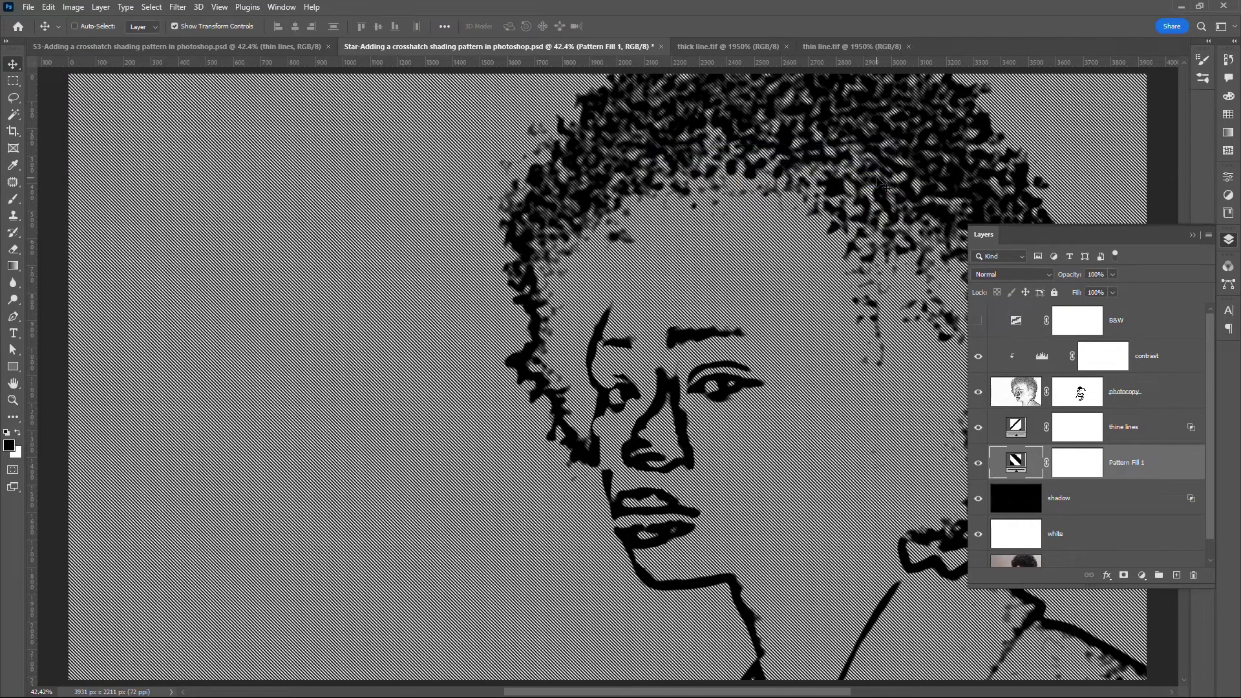
double_click(1127, 462)
Name the new layer 'thick lines' and set its blend mode to Multiply.
text(thick lines)
key(Return)
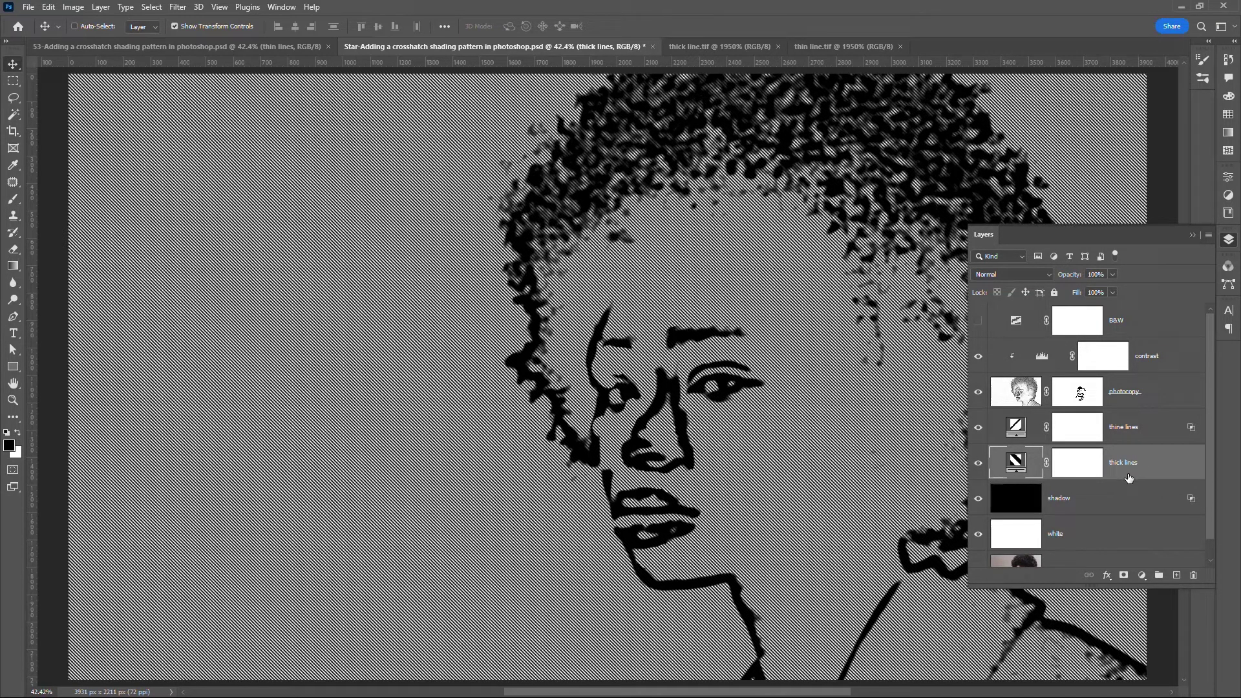
click(1049, 280)
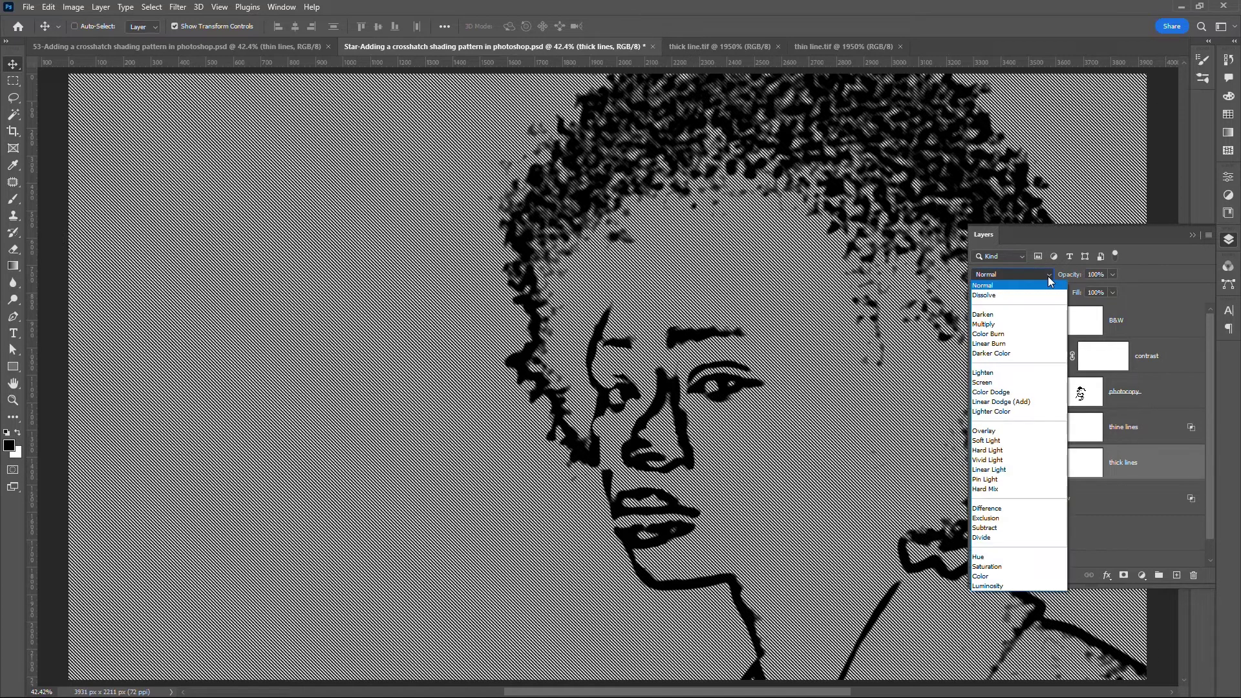
click(1021, 329)
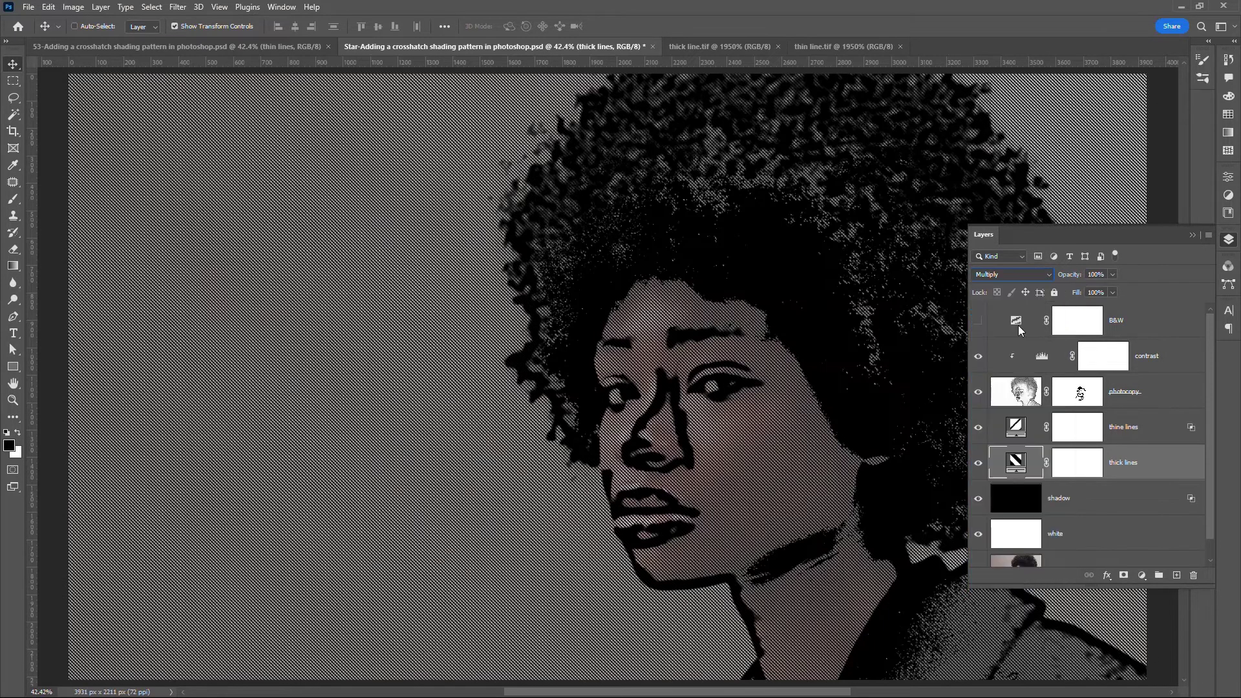
Split the Underlying Layer white slider to 180/200 so thick hatching fades from lighter tones.
double_click(1175, 468)
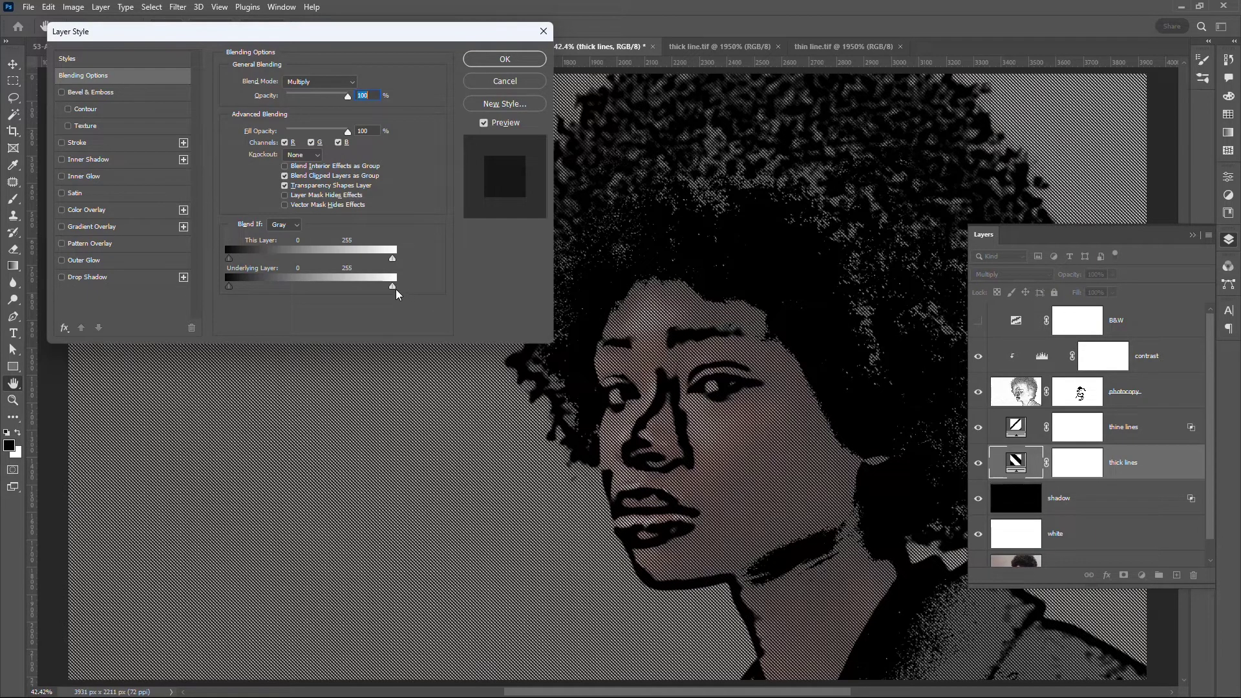
drag(394, 287, 344, 287)
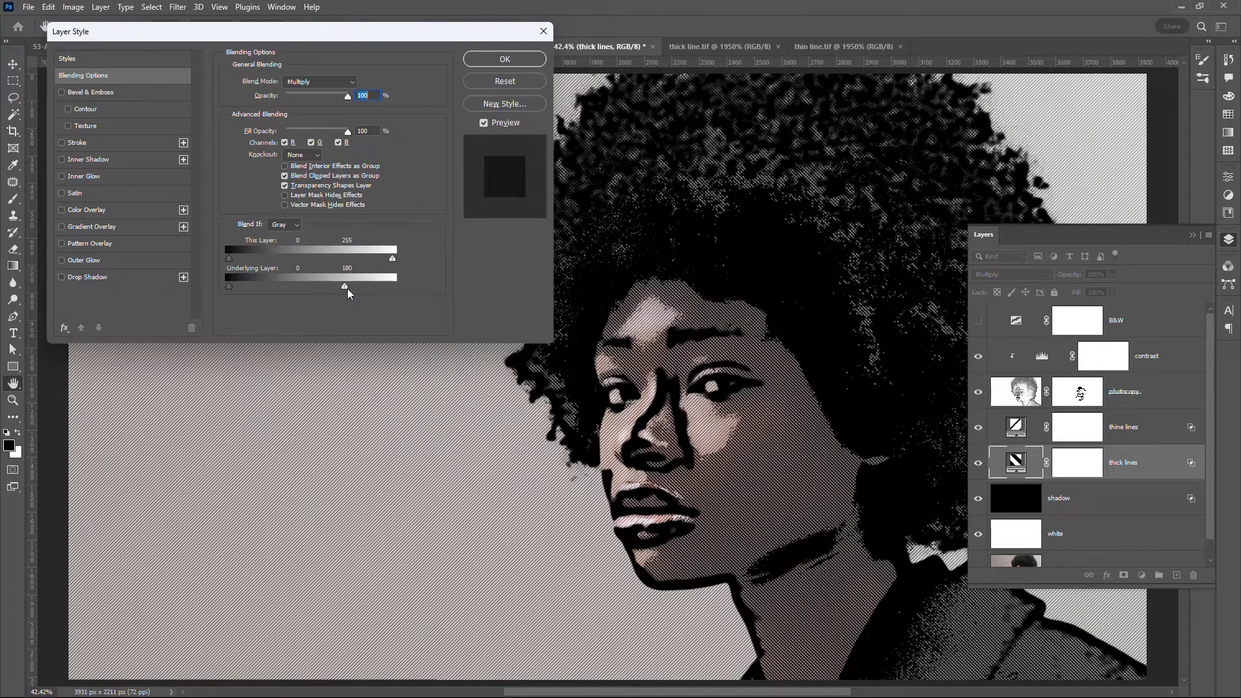
alt+drag(345, 287, 359, 293)
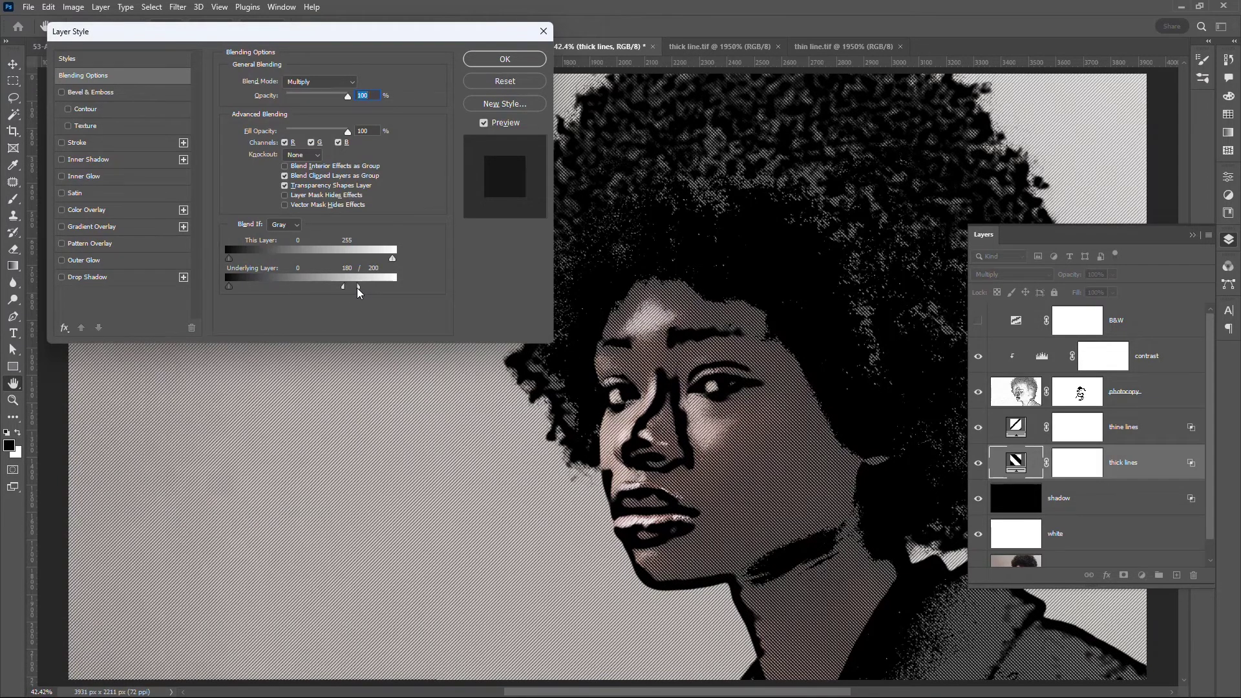
click(505, 59)
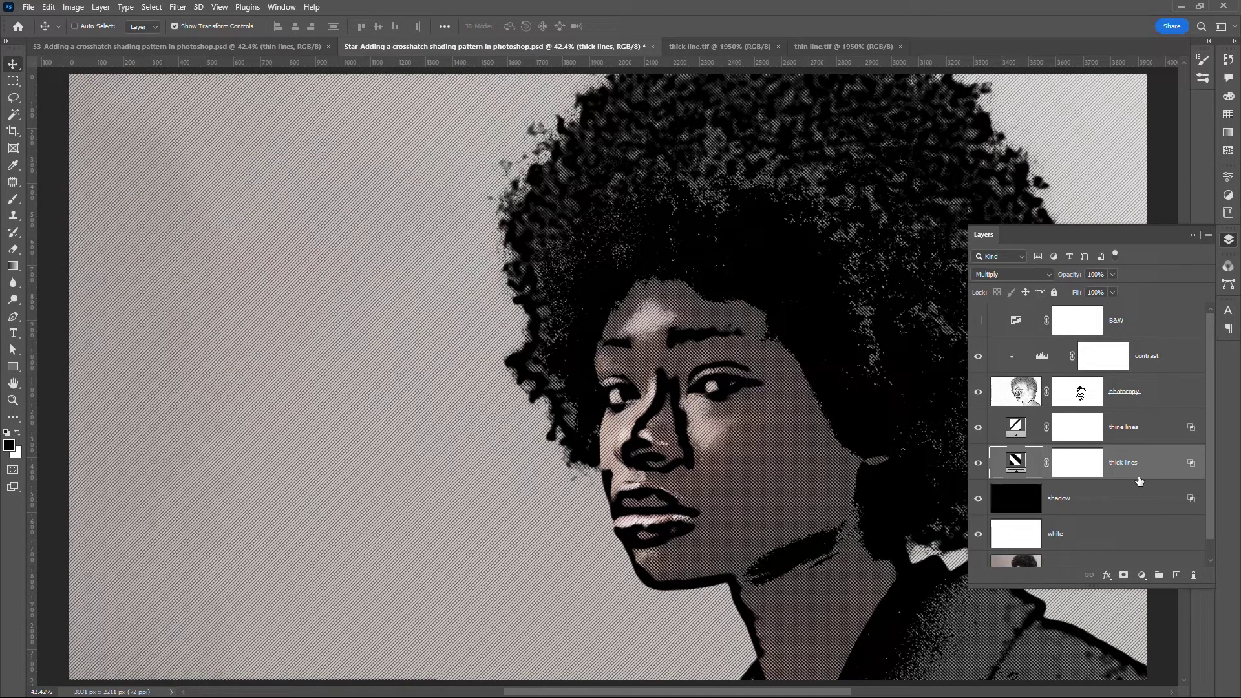
click(977, 320)
Collapse the Layers panel to view the black-and-white portrait with thin and thick hatching.
click(1192, 235)
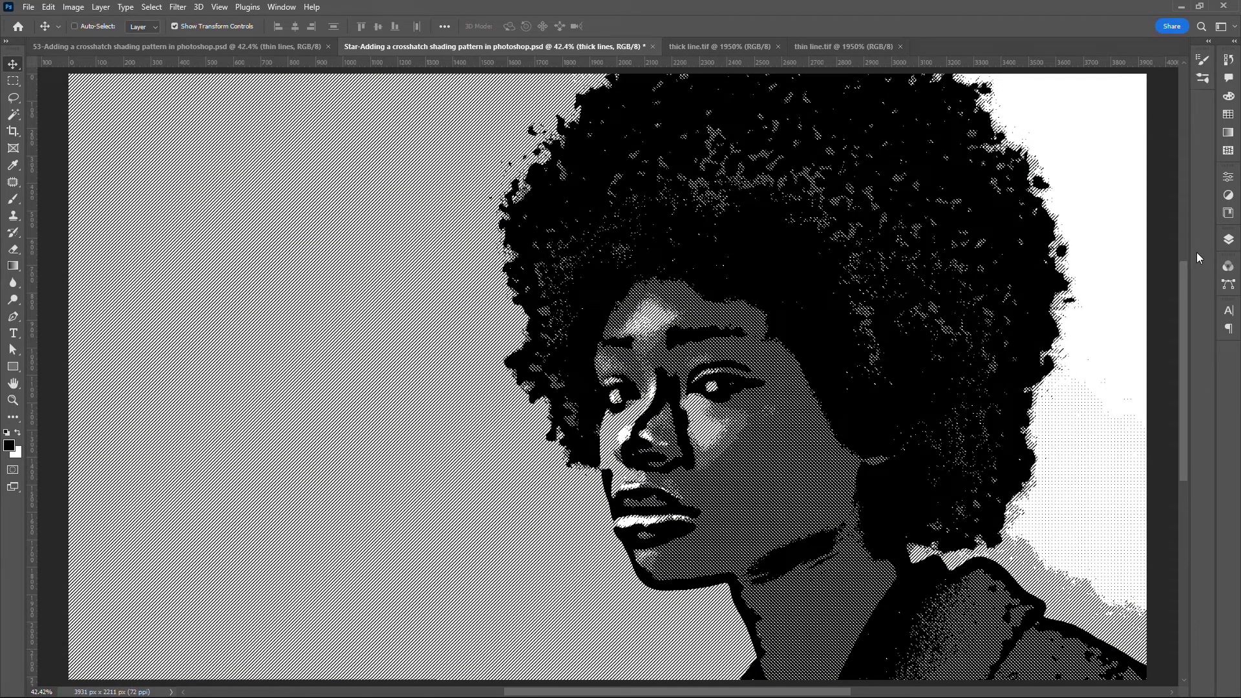